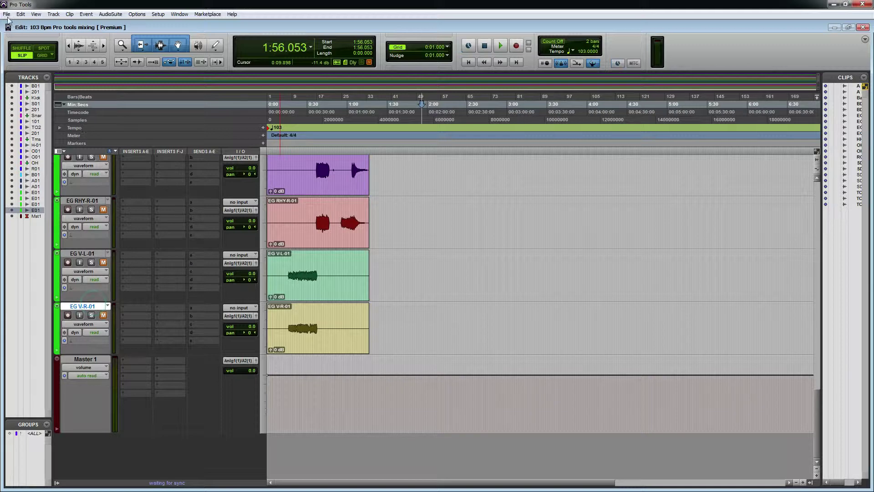
Create one new stereo Aux Input track in the session.
click(7, 15)
click(17, 79)
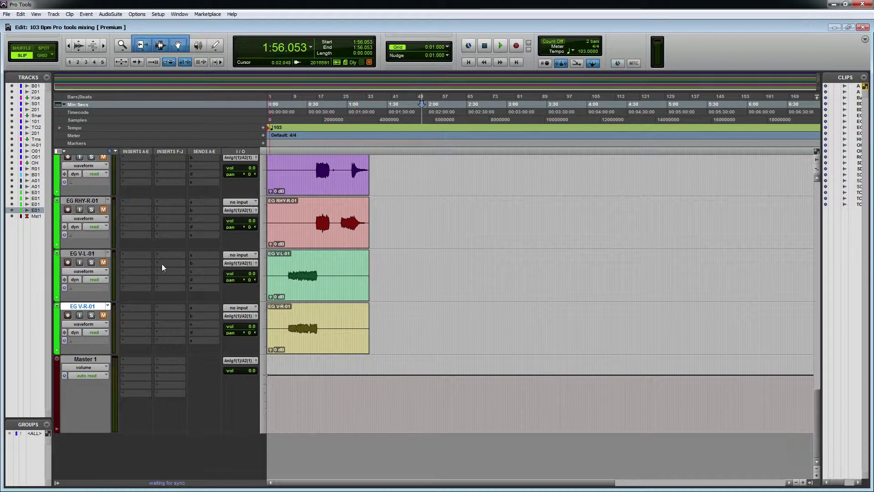
click(110, 15)
mouse_move(92, 16)
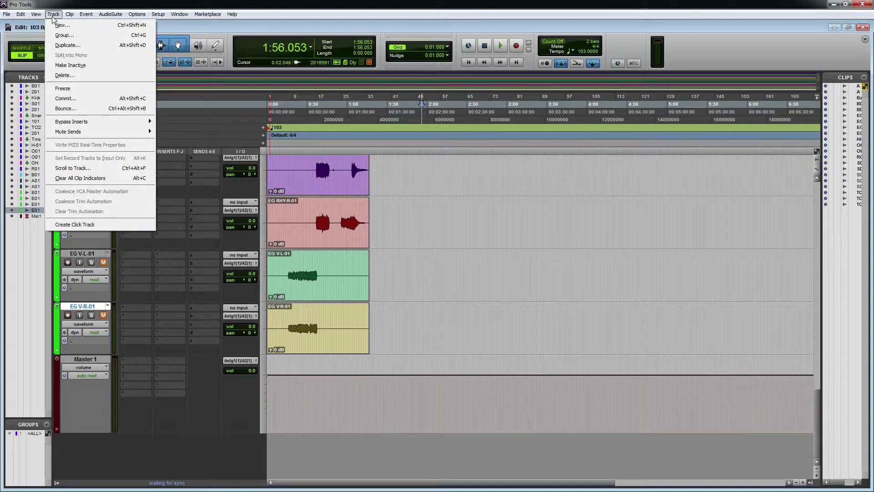
click(61, 24)
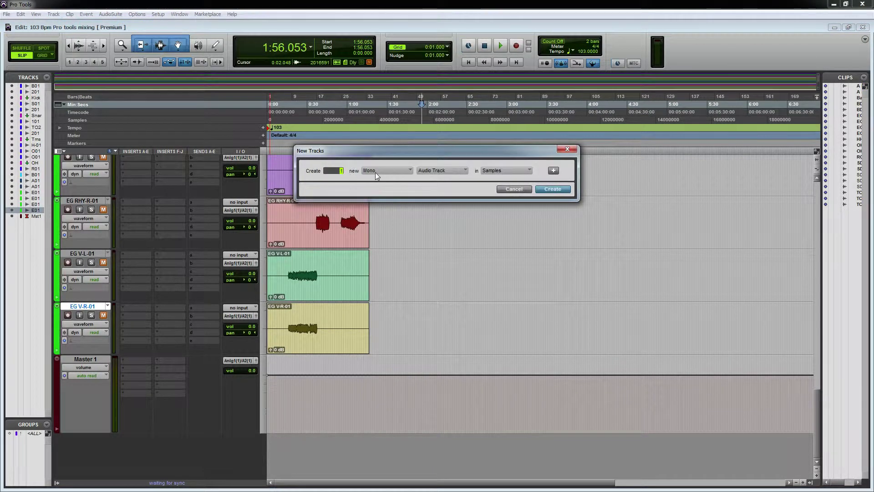
click(376, 171)
click(391, 180)
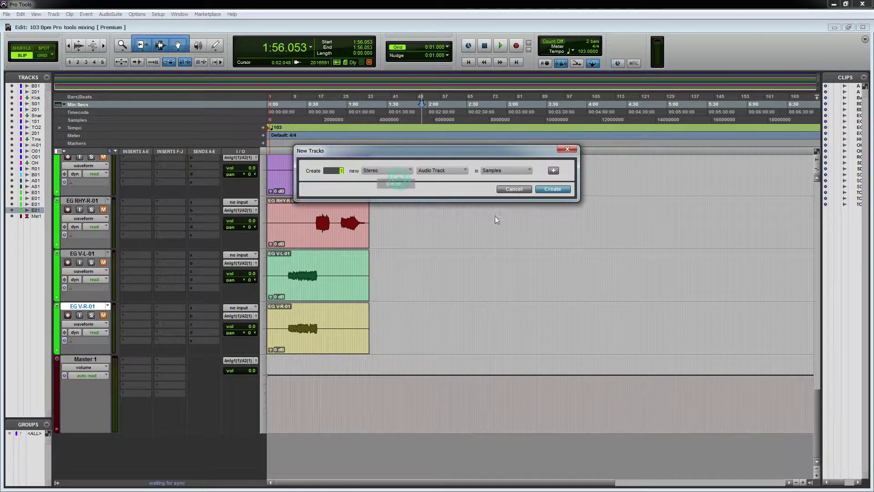
click(439, 171)
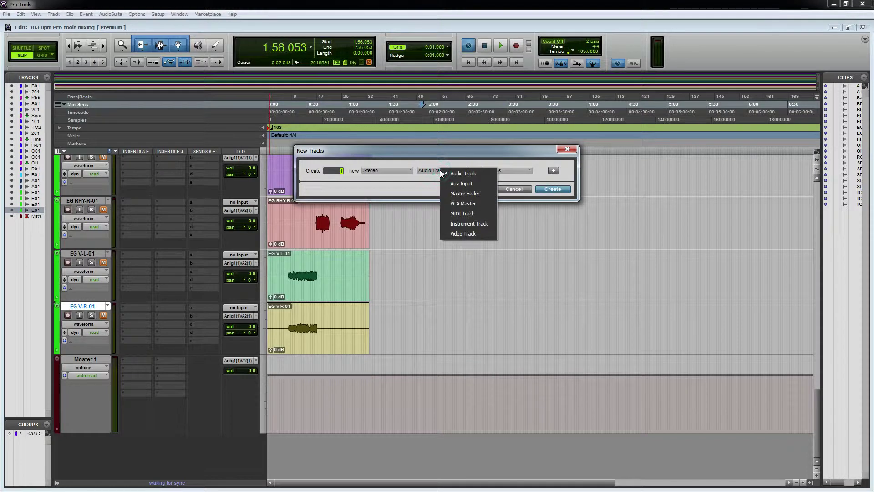
click(473, 184)
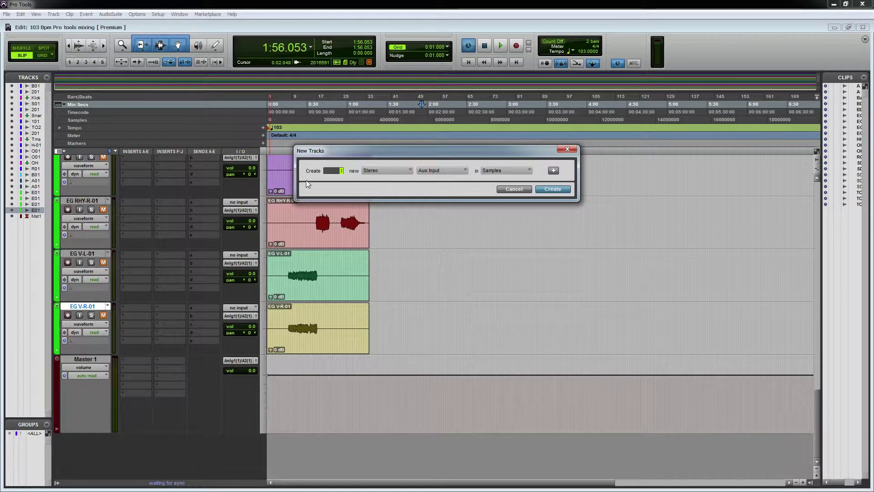
drag(421, 148, 371, 164)
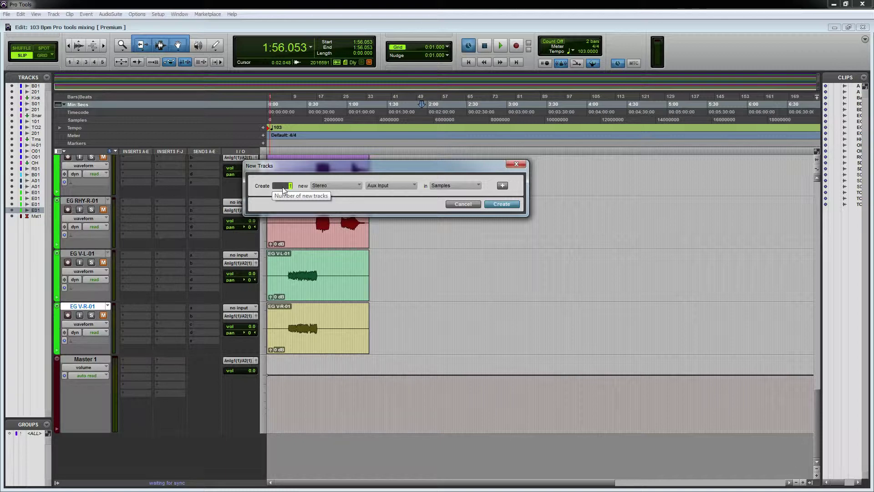
text(1)
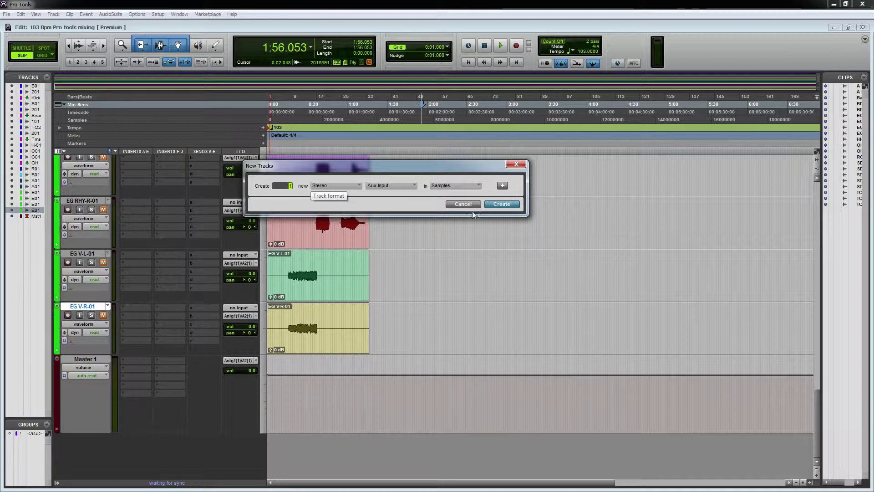
click(503, 204)
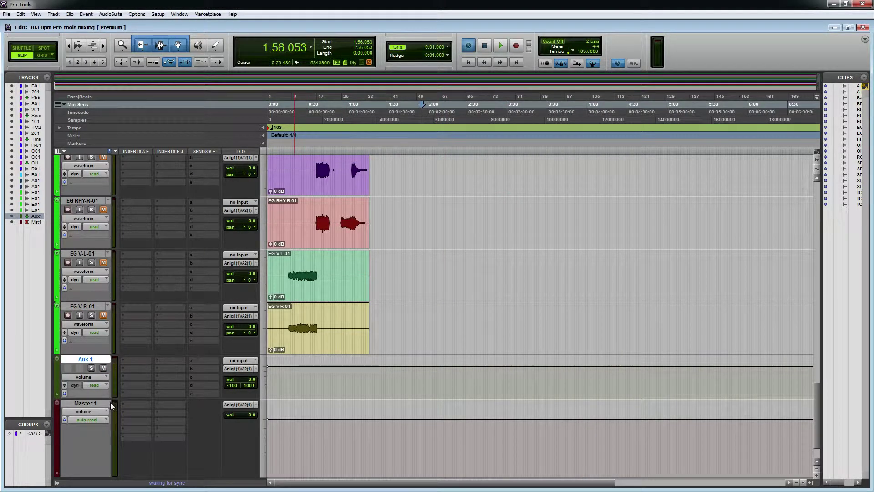
Make the Aux 1 track taller and load the multichannel D-Verb reverb in its first insert slot.
drag(101, 398, 101, 424)
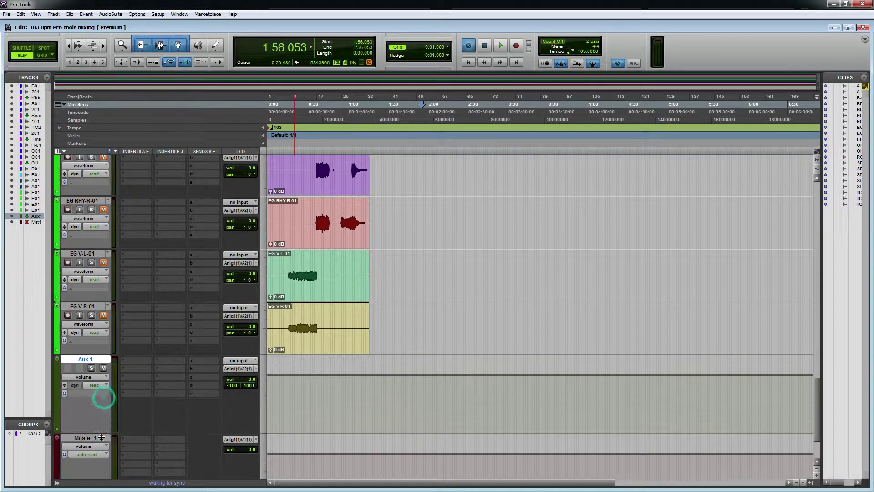
click(138, 360)
mouse_move(173, 376)
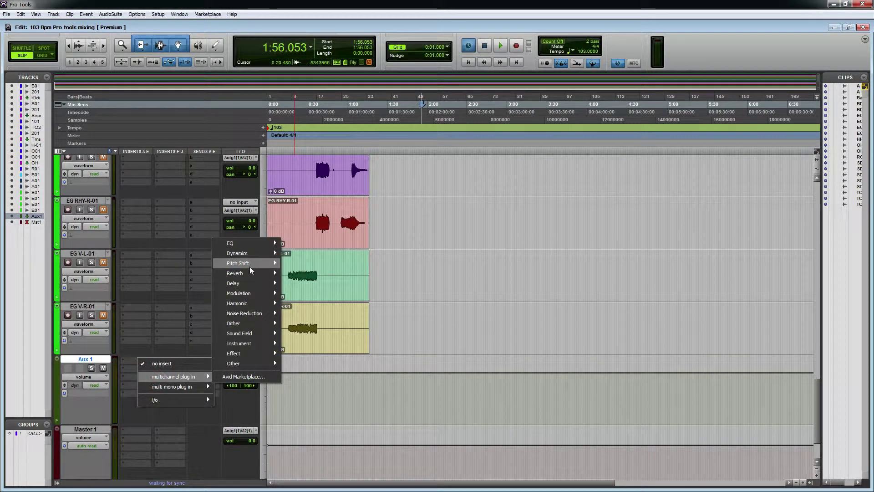
mouse_move(254, 273)
click(305, 273)
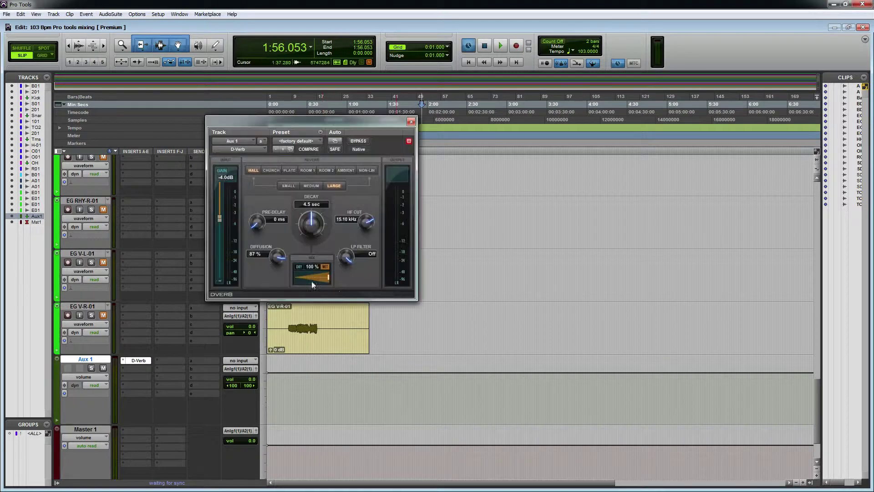
drag(350, 121, 540, 176)
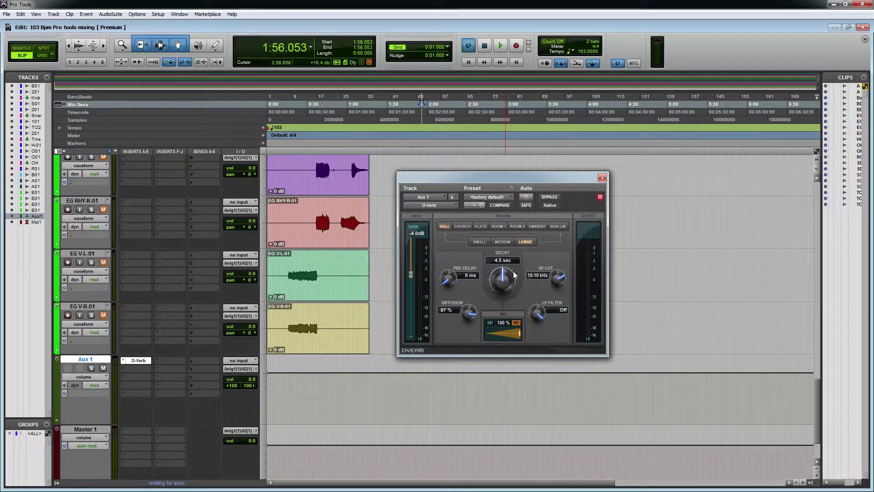
click(603, 177)
Review the BD-01 and Kick tracks at the start of the session and look over all channels in the mixer.
scroll(315, 283, up, 15)
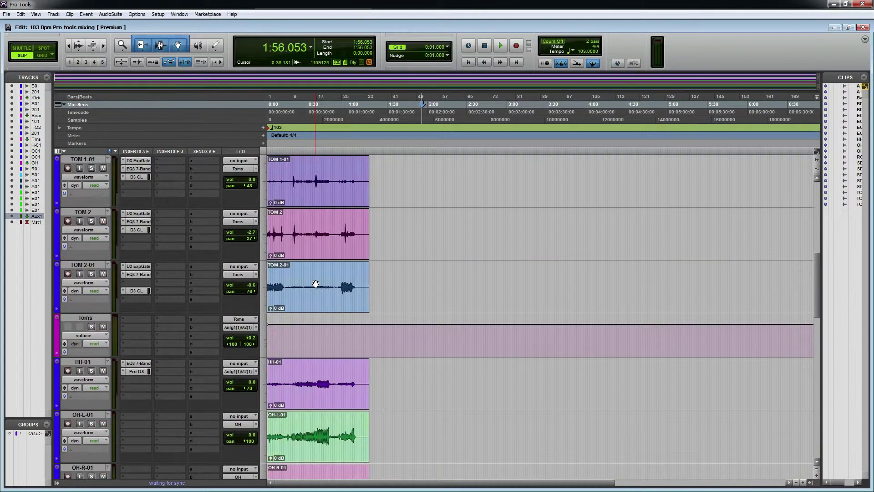
click(104, 161)
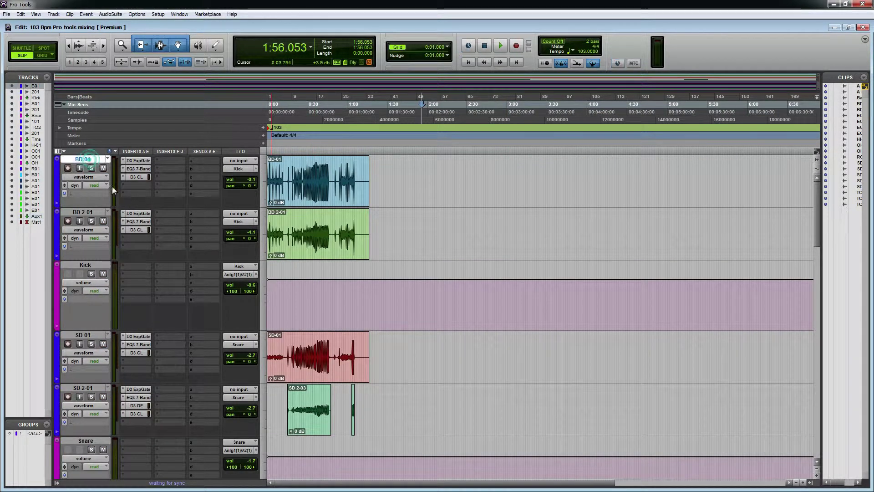
click(85, 265)
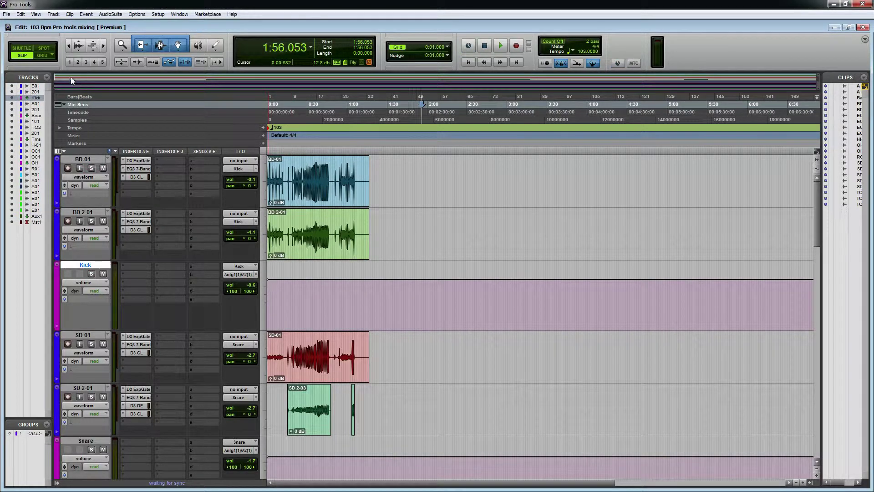
click(7, 15)
click(12, 79)
key(ctrl+equal)
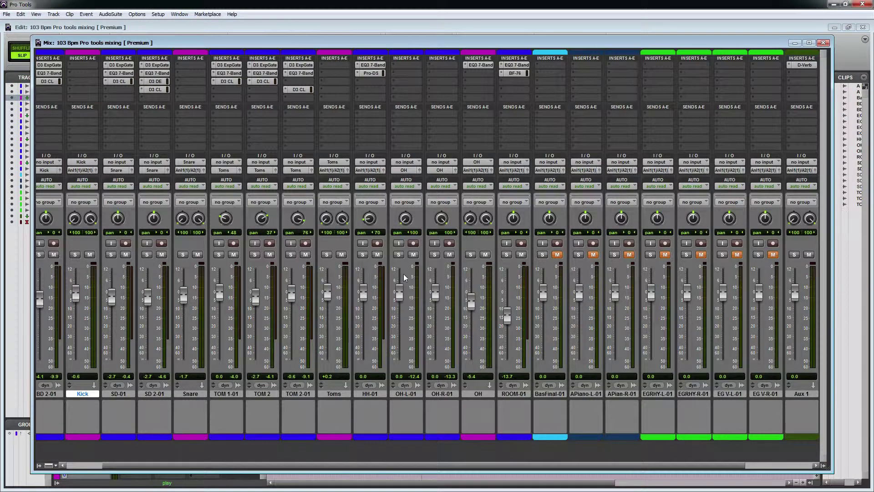
click(822, 43)
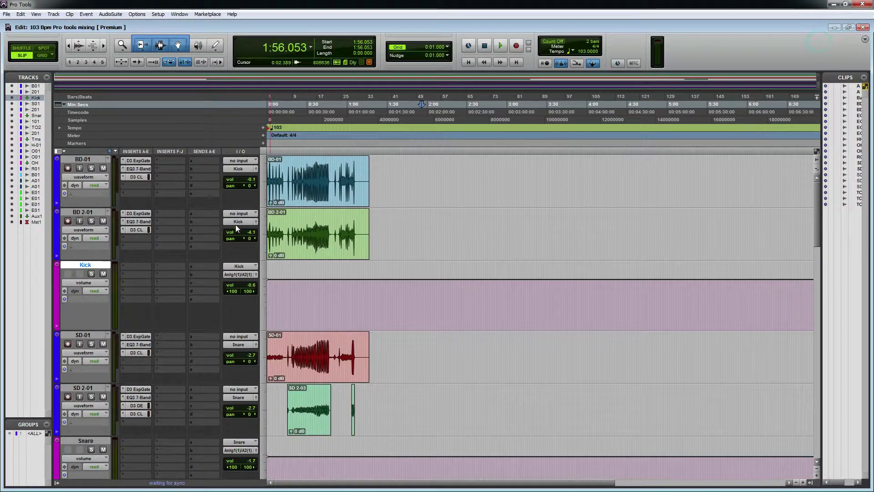
Play the range from about 0:35 to 0:54 selected on the BD 2-01 track and check the channel levels in the mixer.
key(space)
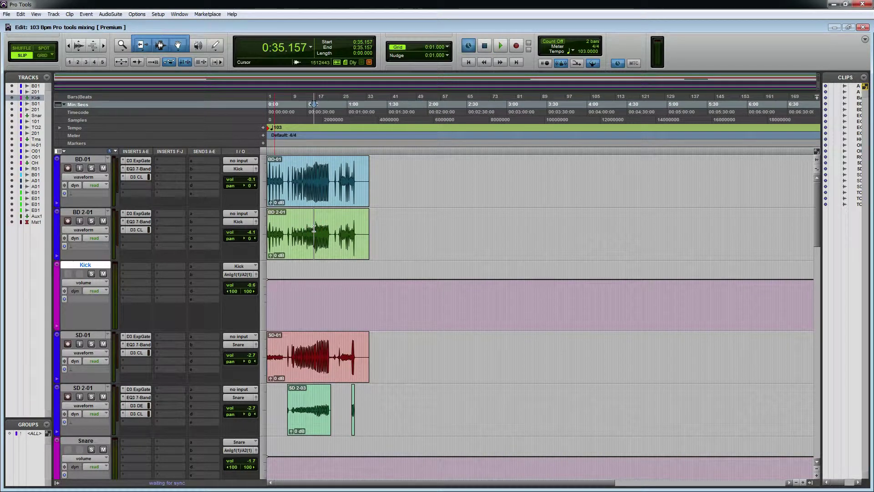
key(space)
drag(313, 228, 338, 231)
key(space)
key(space)
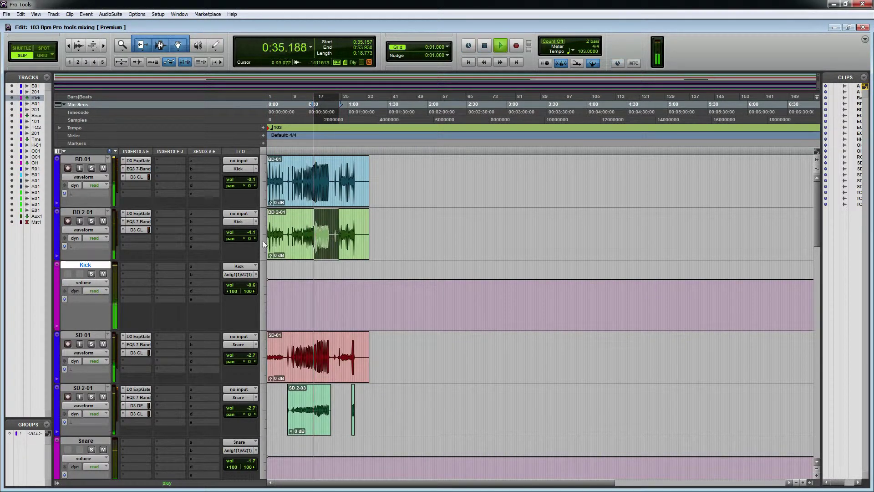
key(ctrl+equal)
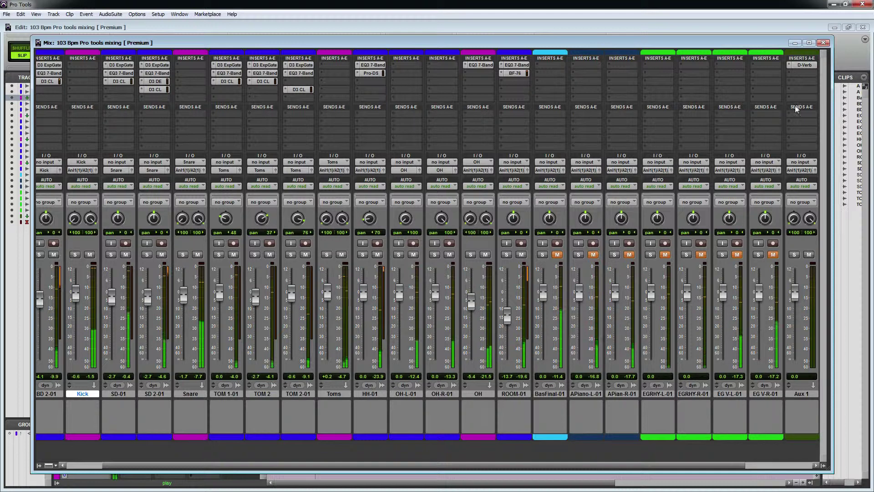
key(ctrl+equal)
Play the session from about 0:31.7 with the timeline enlarged, and stop playback.
click(309, 227)
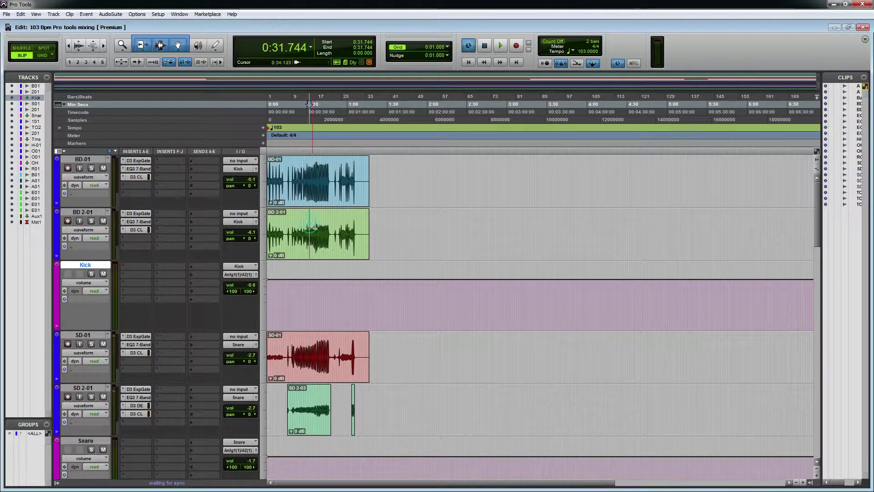
key(space)
scroll(324, 229, down, 1)
scroll(324, 230, up, 2)
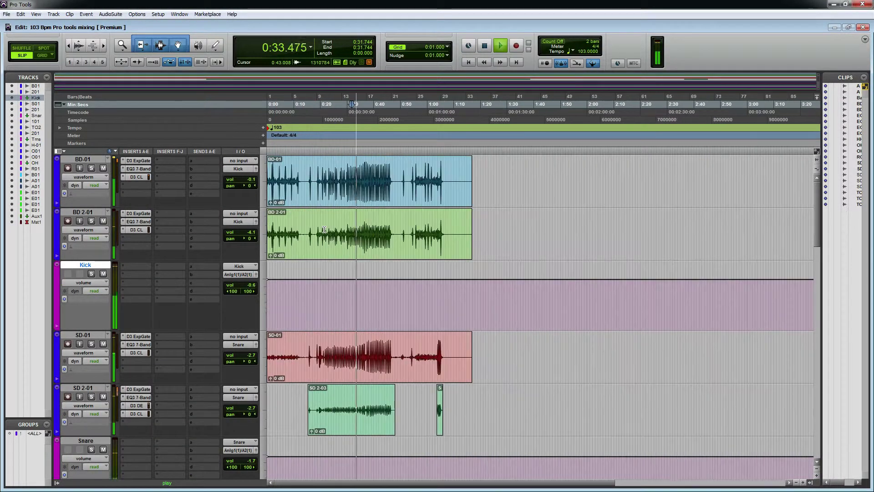
key(space)
Reduce the height of the audio tracks so that more of the session fits in view.
click(817, 468)
click(817, 469)
click(817, 469)
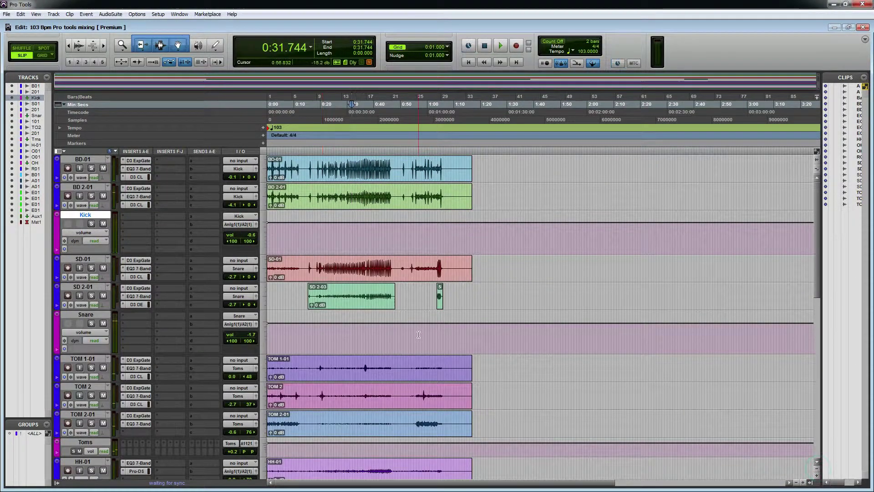
scroll(420, 255, down, 1)
scroll(419, 255, up, 1)
Play the session briefly from about 0:29.7 and stop playback.
click(346, 191)
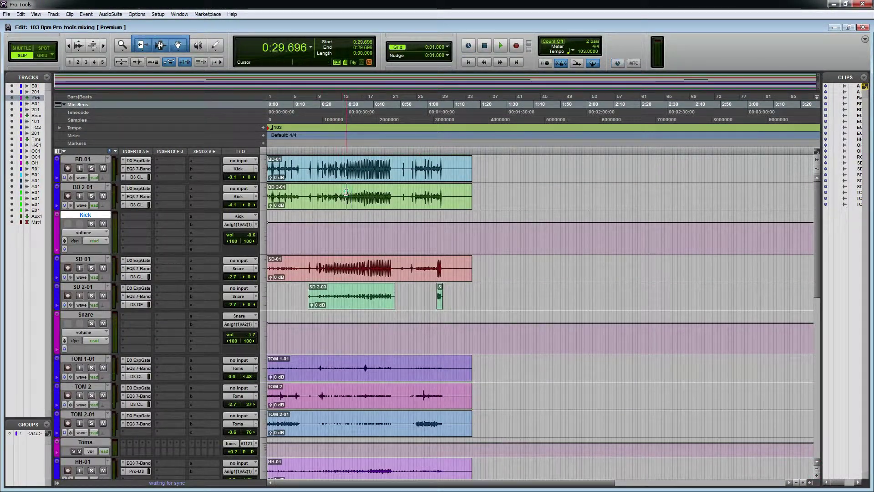
key(space)
key(space)
Create another stereo Aux Input track and move it above the Aux 1 track.
scroll(343, 316, down, 5)
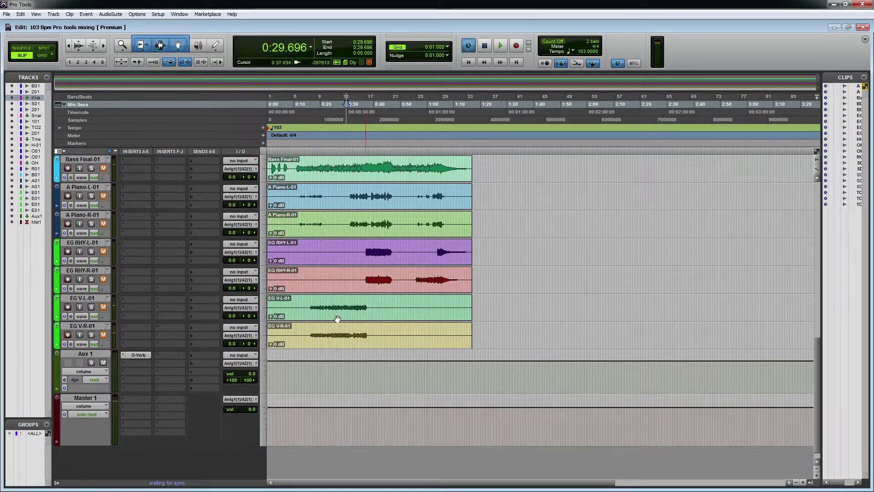
click(97, 354)
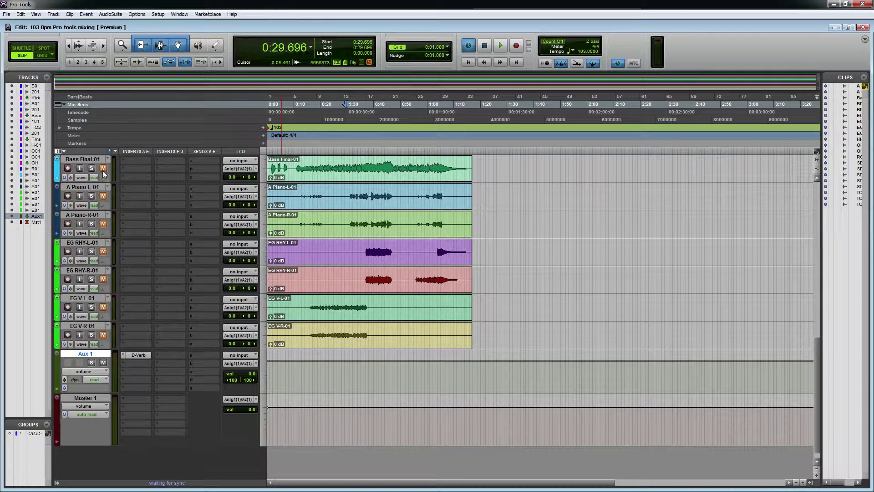
click(53, 14)
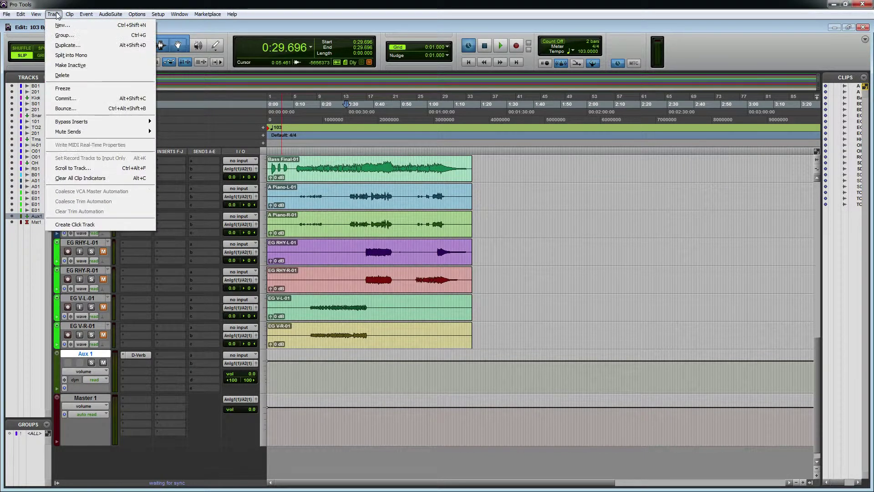
click(63, 25)
click(454, 170)
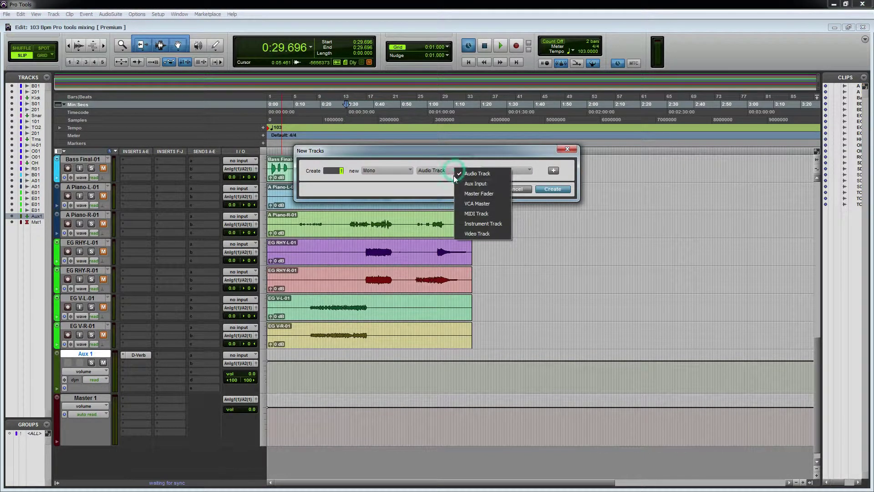
click(476, 185)
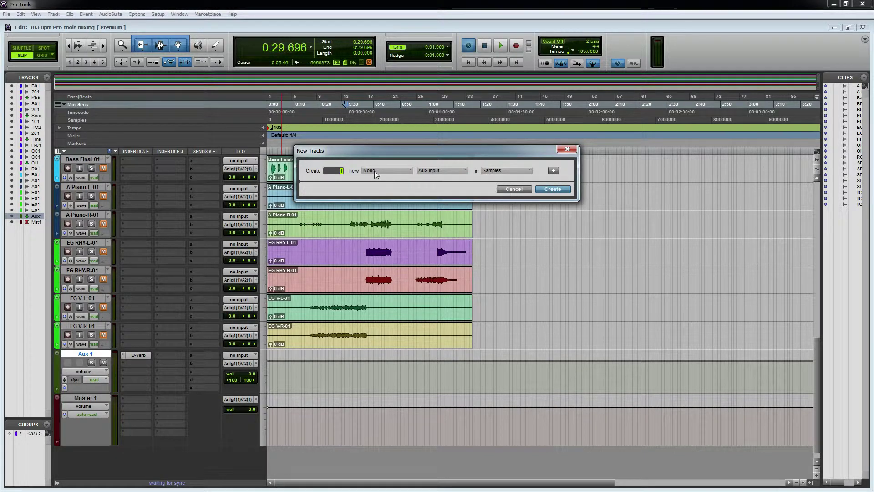
click(374, 171)
click(384, 184)
click(551, 189)
drag(96, 398, 112, 360)
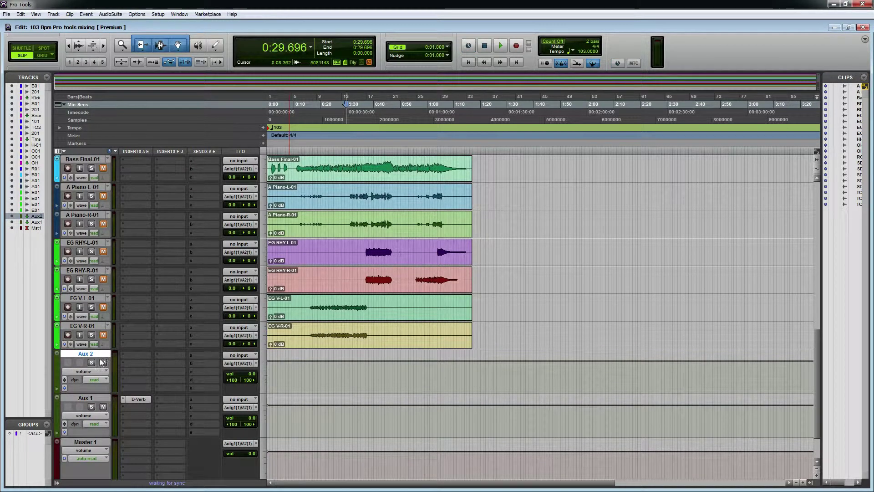
Rename the Aux 2 track as Drum Master.
double_click(90, 354)
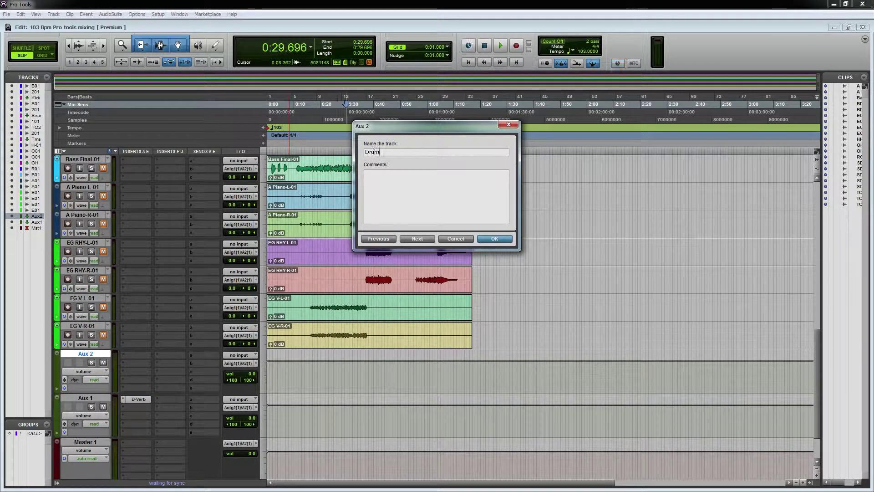
text(Drum Mas)
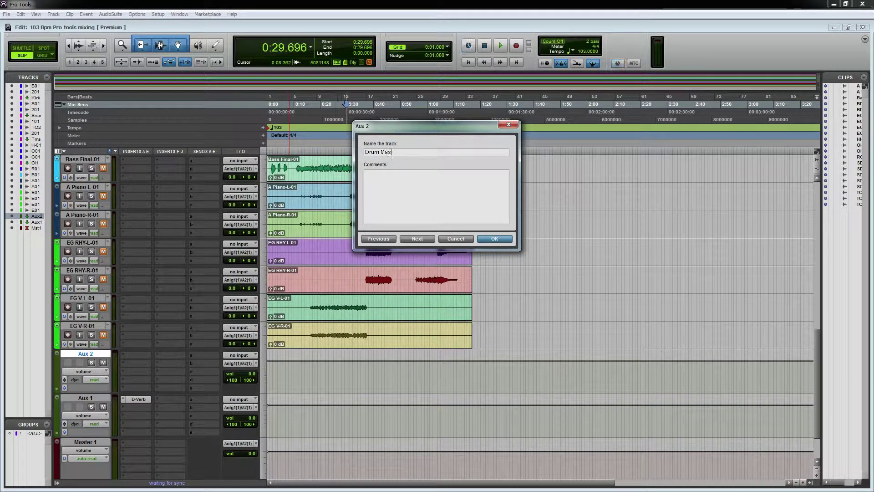
text(r)
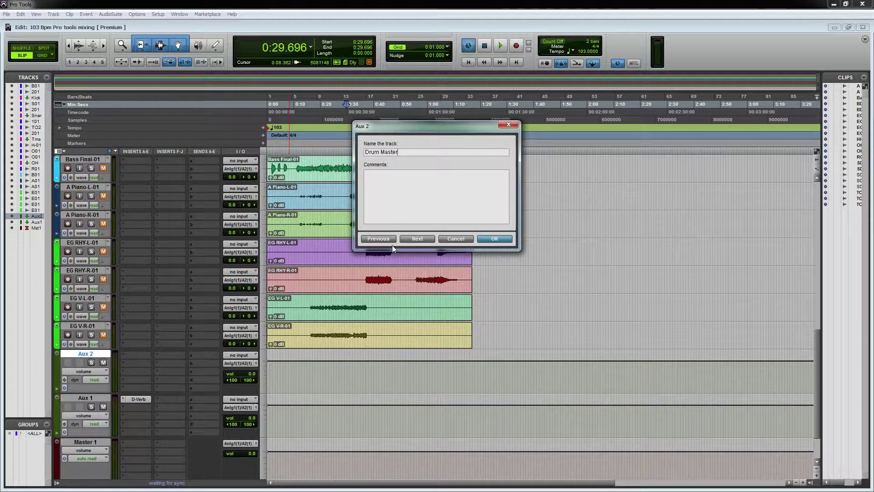
click(498, 238)
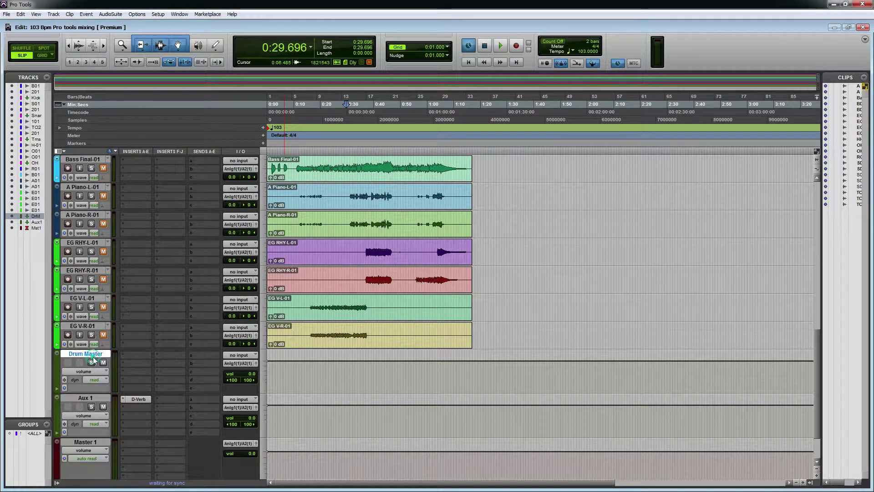
Move the Drum Master track directly below ROOM-01 and set its track color to purple.
drag(93, 356, 95, 166)
scroll(165, 251, up, 4)
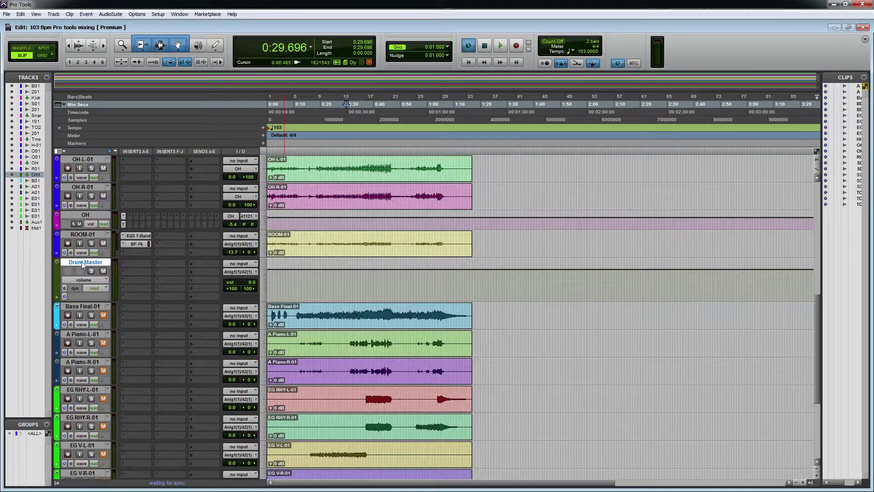
double_click(57, 274)
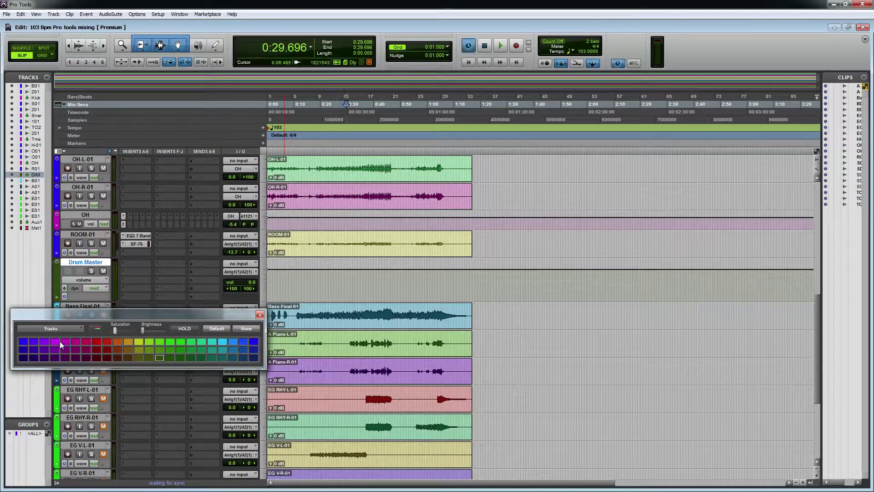
click(60, 342)
click(260, 314)
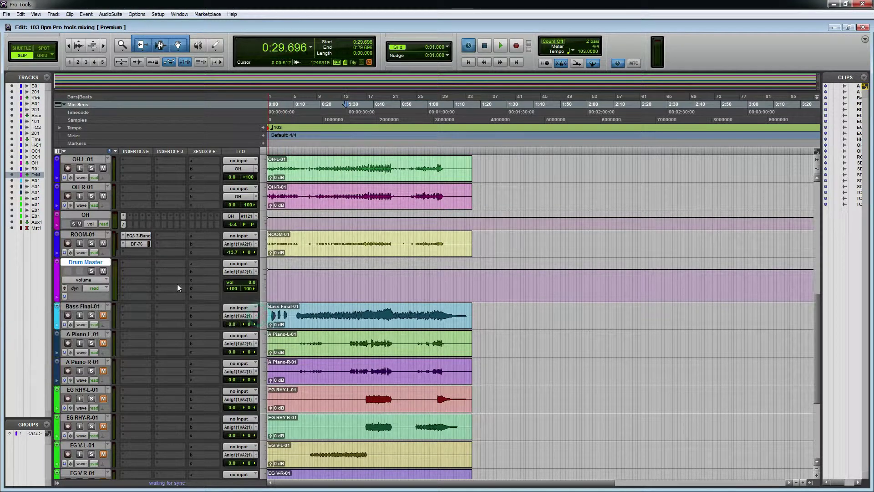
Route the output of the ROOM-01 track to the Drum Master track.
scroll(114, 296, up, 1)
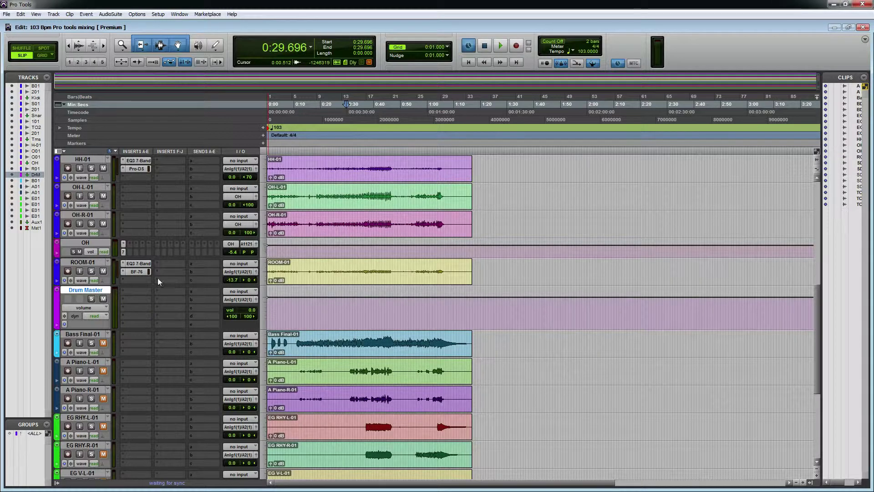
click(242, 271)
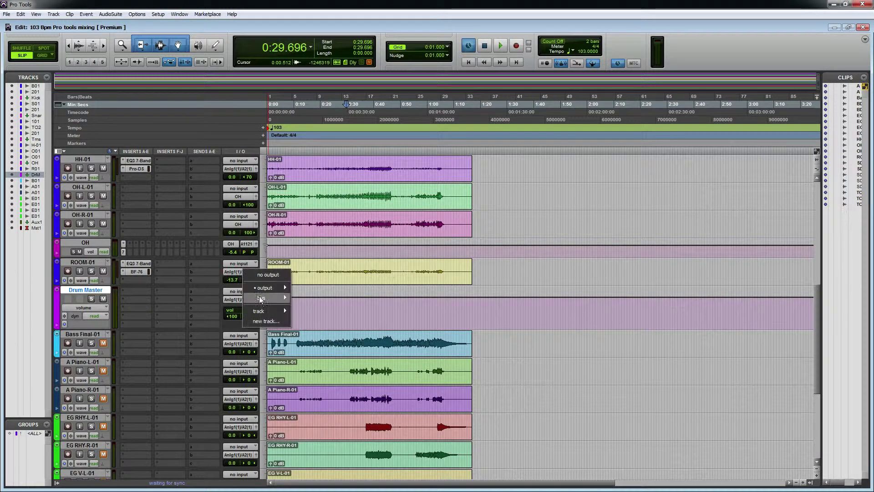
mouse_move(258, 311)
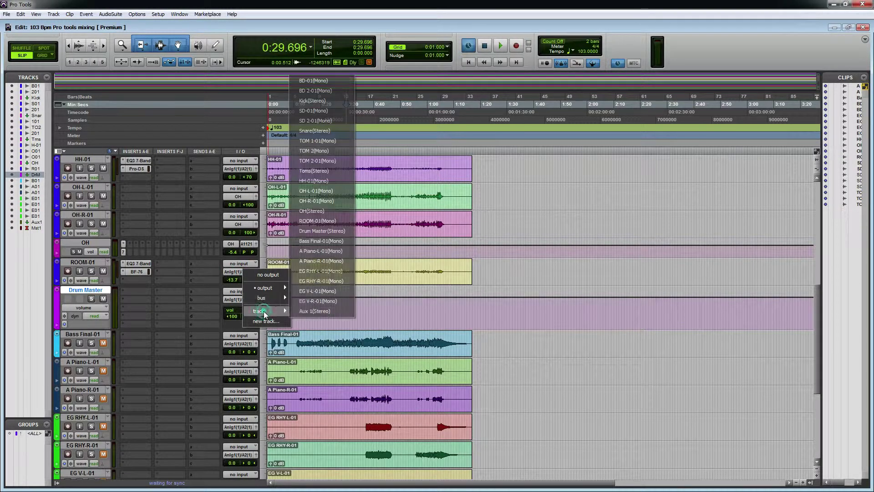
click(329, 231)
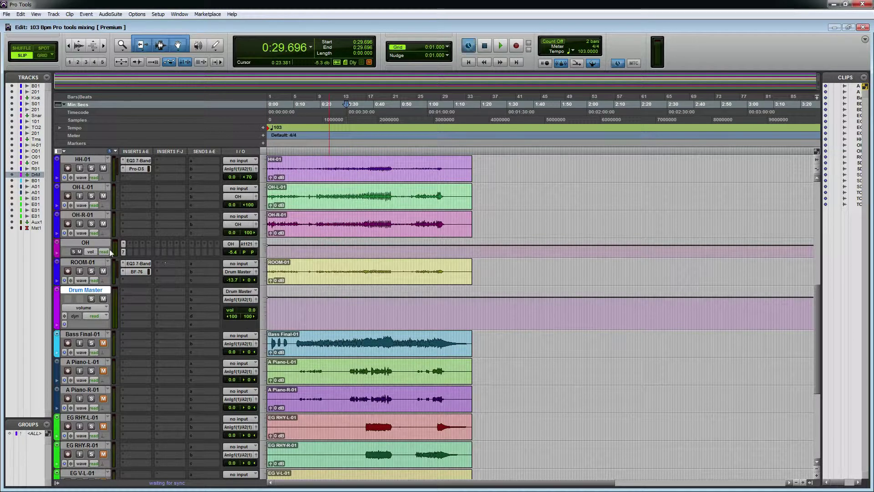
Increase the track heights and route the output of the OH aux to the Drum Master track.
click(95, 242)
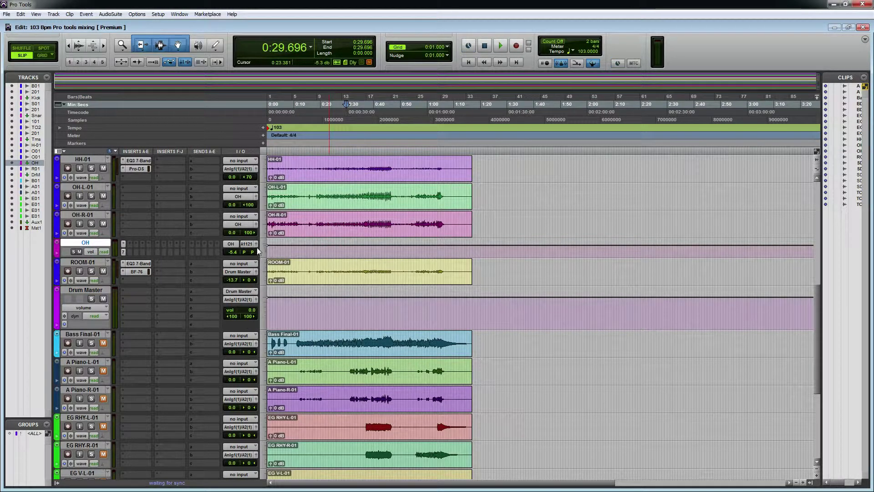
click(817, 475)
click(818, 475)
scroll(423, 285, up, 1)
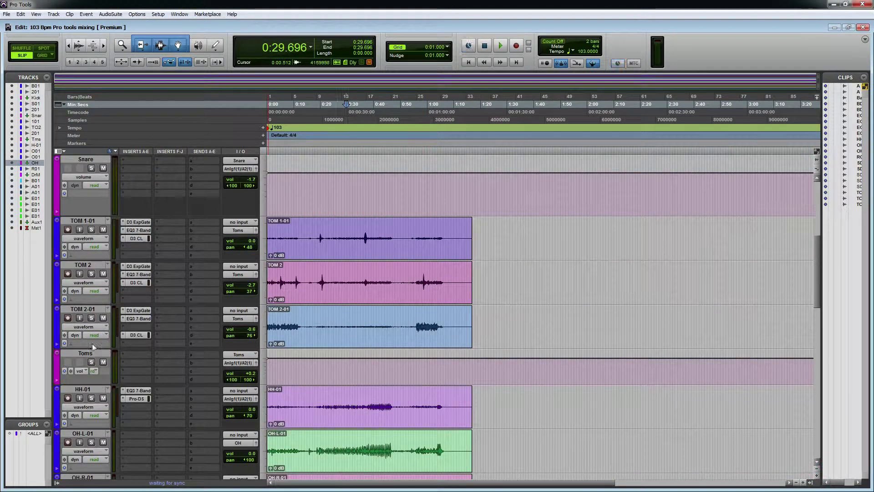
scroll(154, 349, down, 3)
click(95, 328)
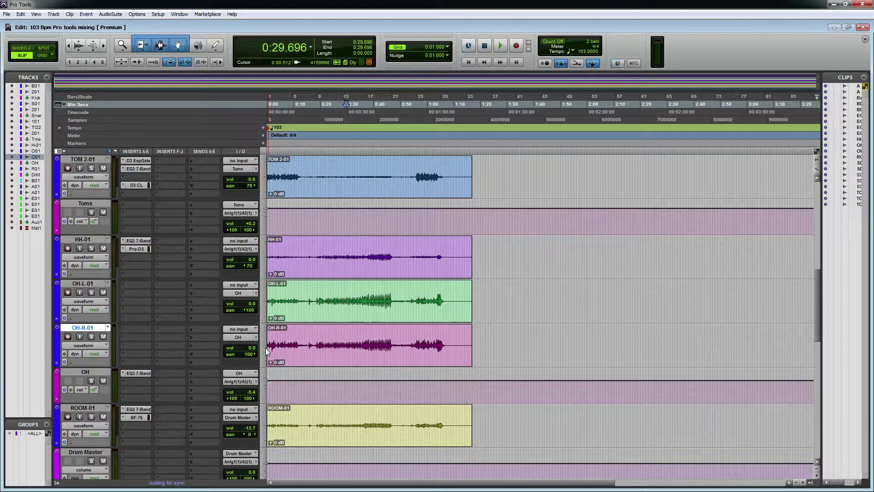
click(94, 375)
click(244, 382)
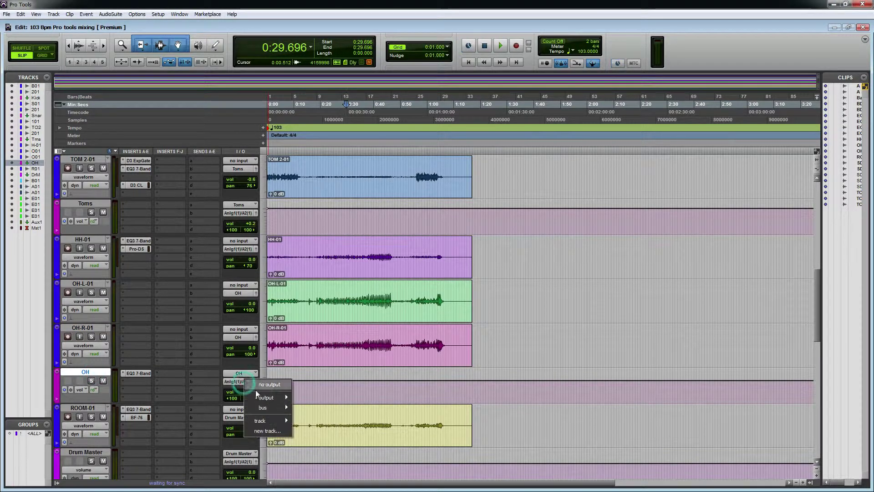
mouse_move(267, 419)
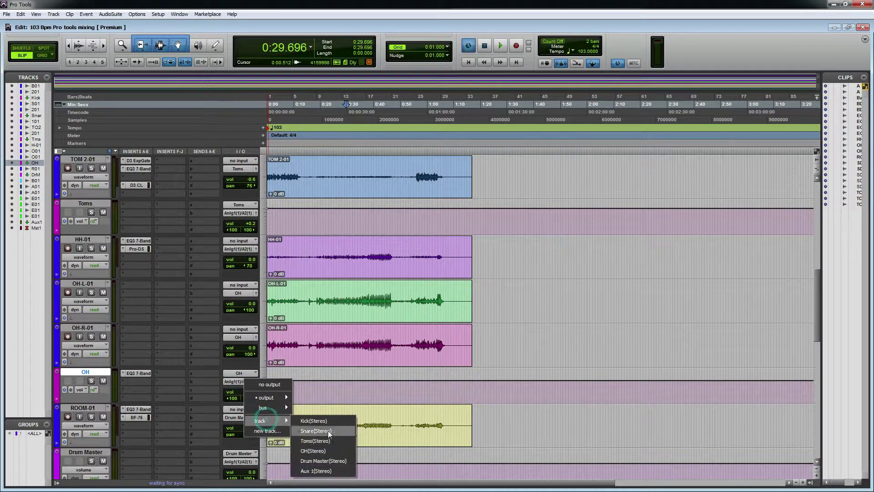
click(332, 460)
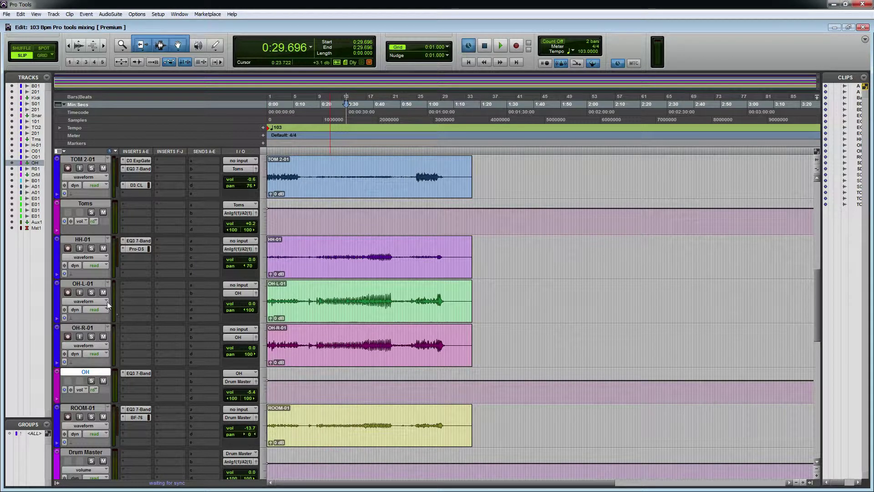
Route the output of the HH-01 hi-hat track to the Drum Master track.
click(89, 328)
click(83, 283)
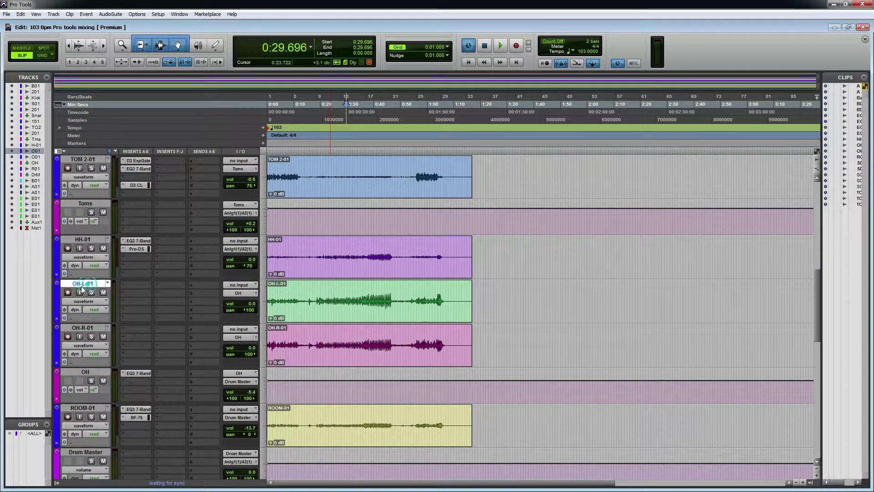
click(83, 238)
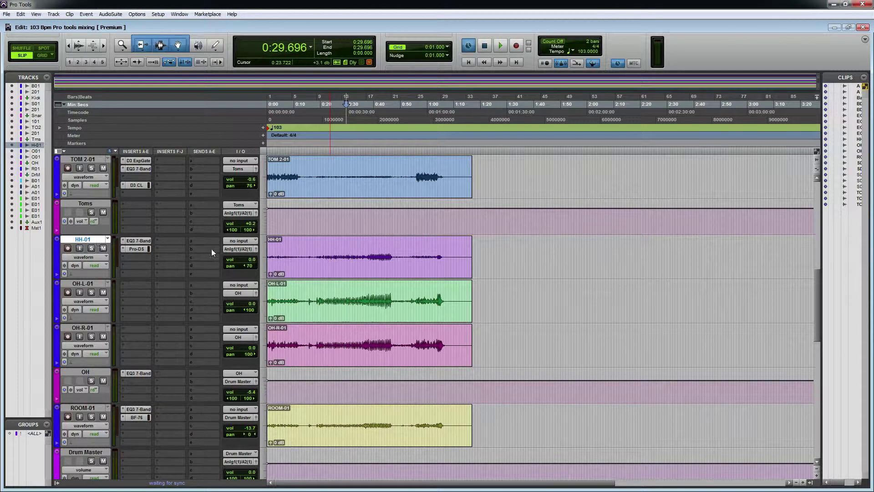
click(244, 250)
mouse_move(282, 286)
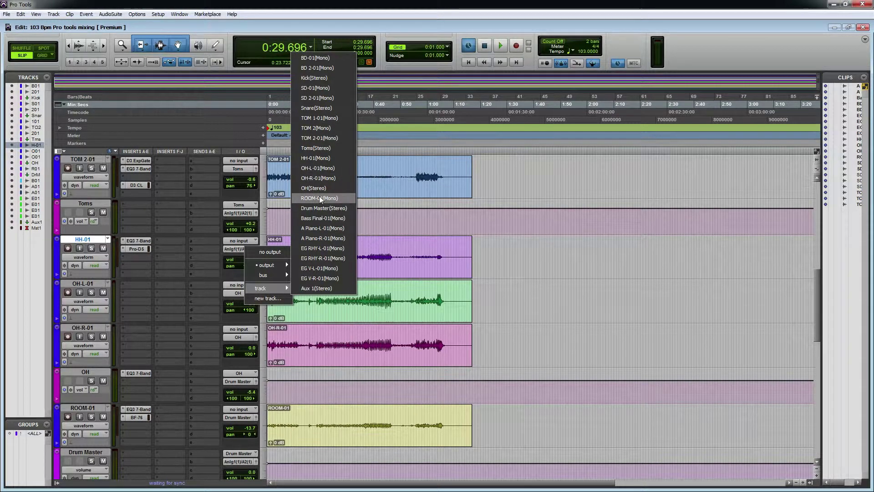
click(332, 209)
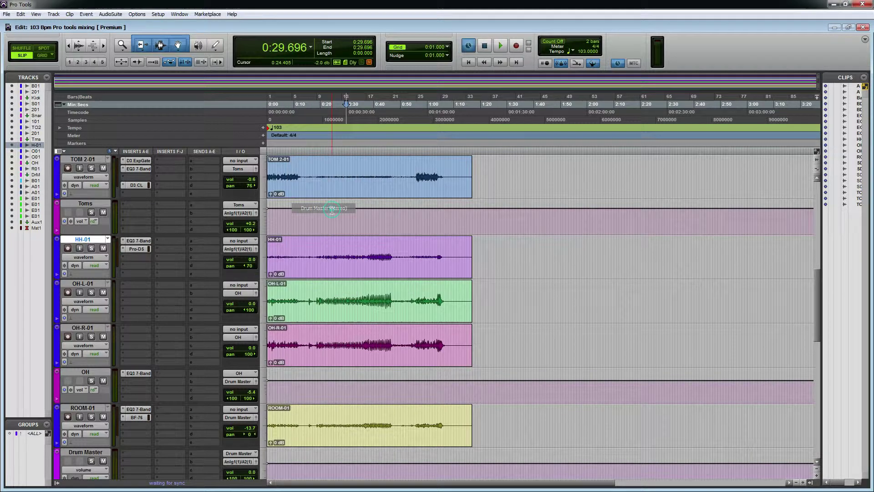
Route the output of the Toms aux to the Drum Master track.
click(93, 203)
click(237, 213)
mouse_move(261, 252)
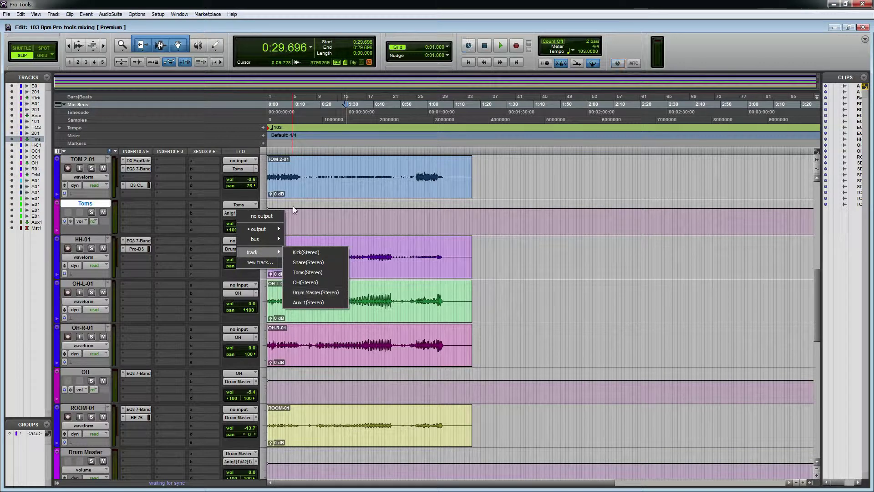
click(297, 194)
click(241, 211)
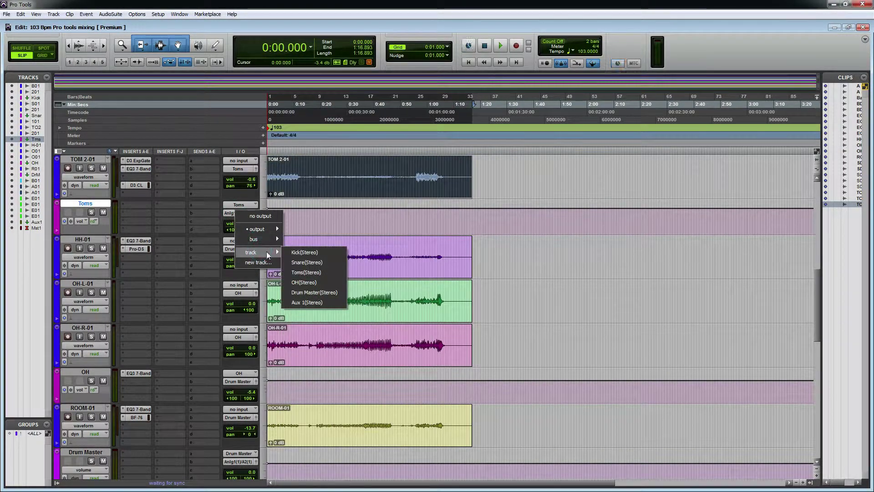
click(303, 296)
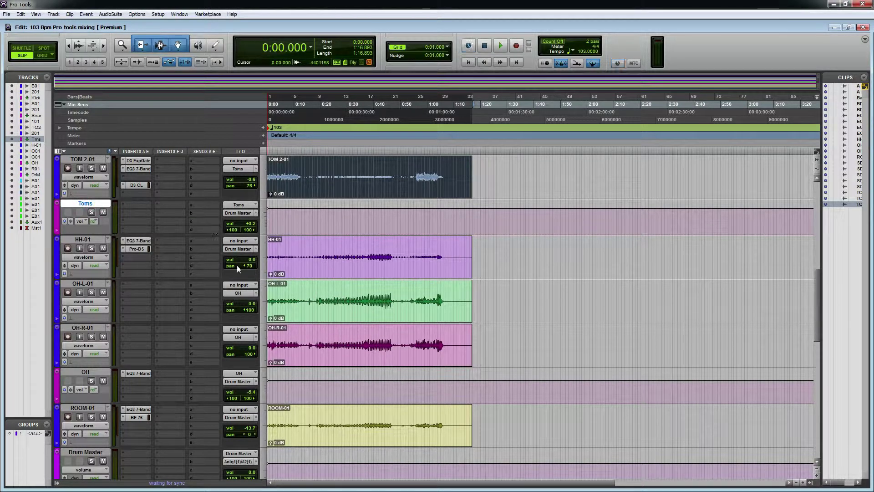
Route the output of the Snare aux to the Drum Master track.
scroll(263, 353, up, 4)
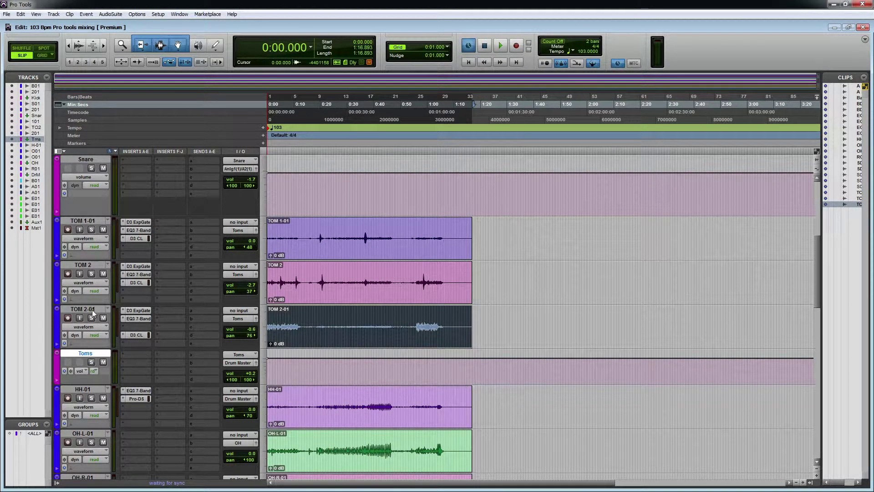
click(92, 309)
scroll(94, 229, up, 2)
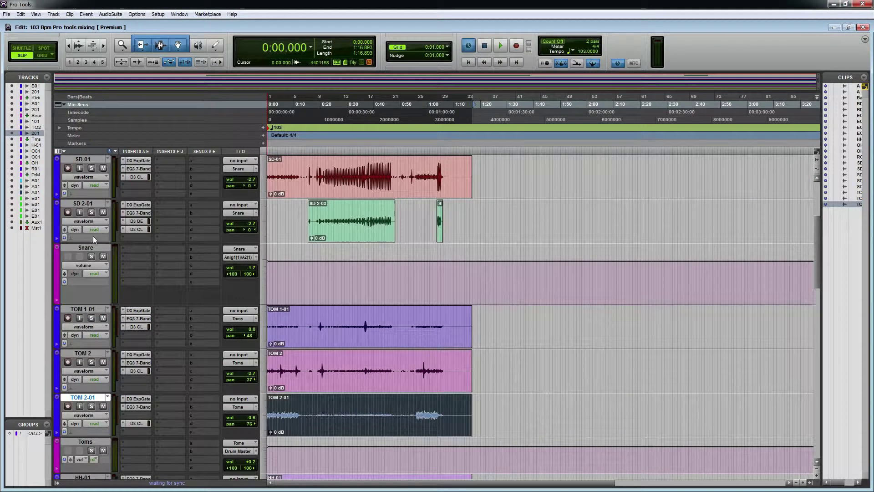
click(86, 247)
click(236, 257)
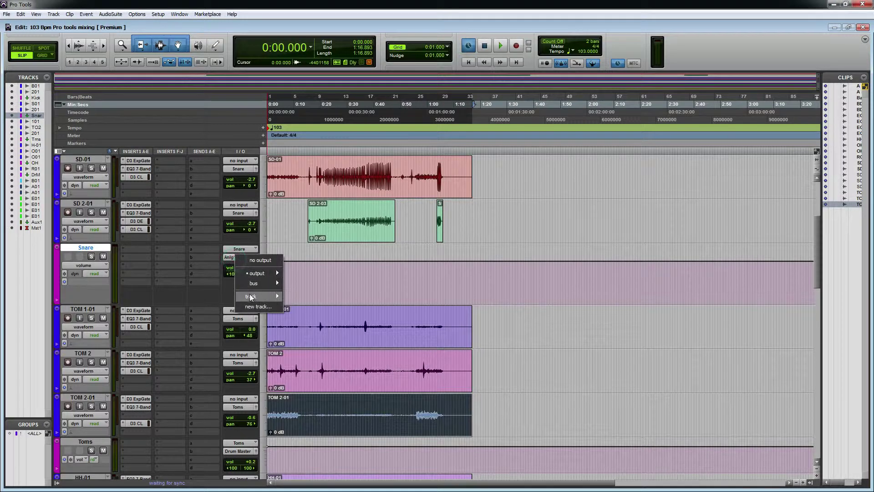
click(250, 304)
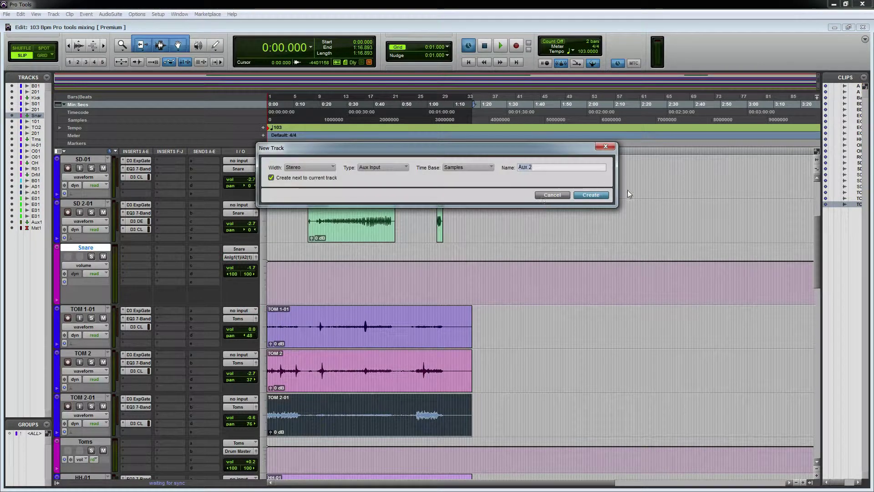
click(558, 196)
click(235, 258)
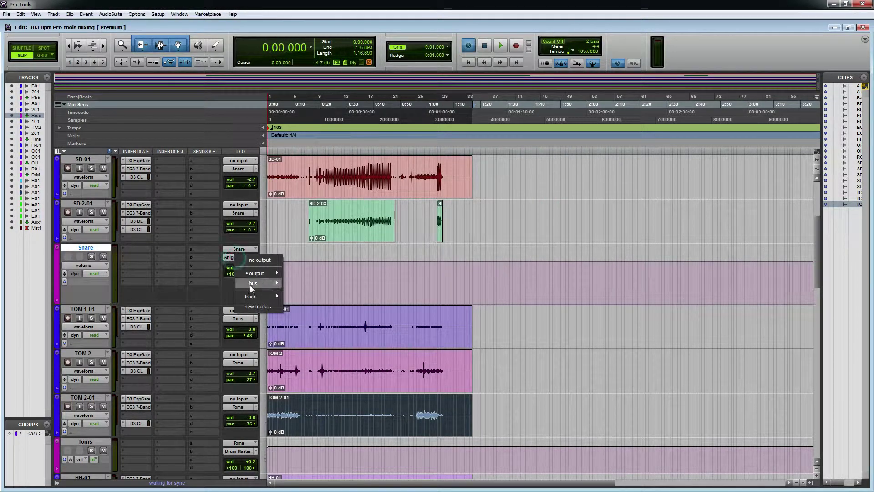
mouse_move(274, 296)
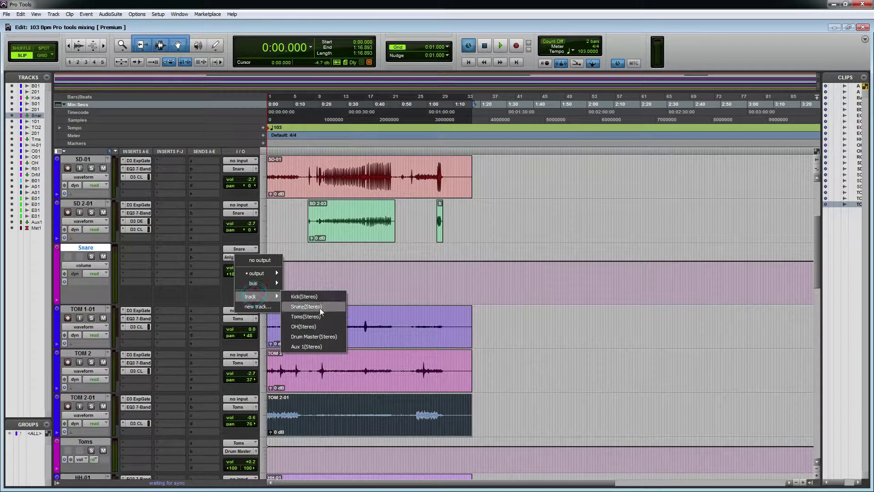
click(319, 336)
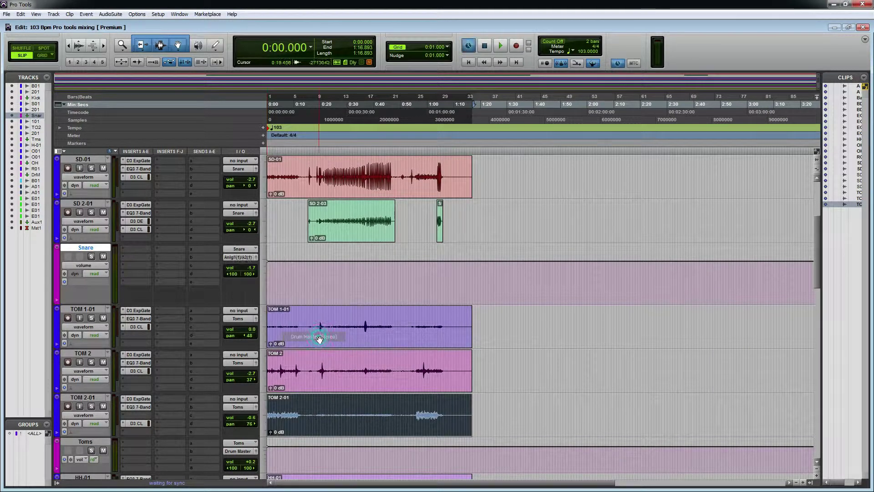
Route the output of the Kick aux to the Drum Master track.
scroll(208, 211, up, 3)
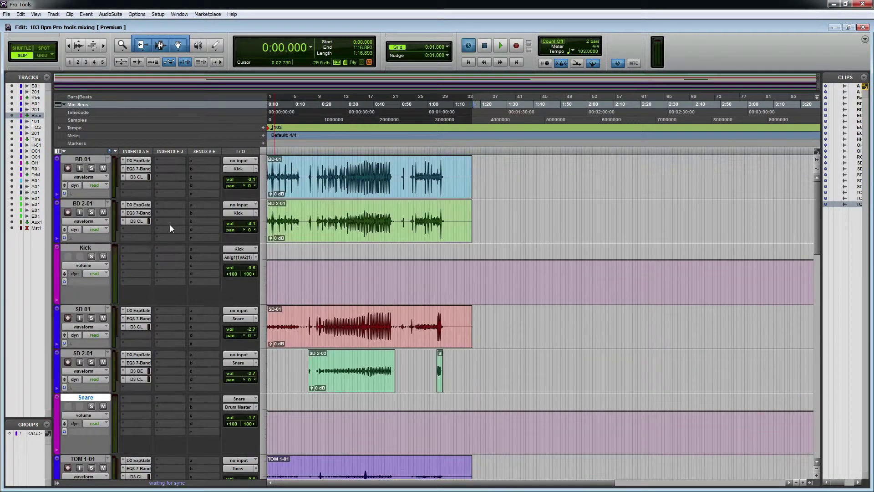
click(83, 251)
click(232, 258)
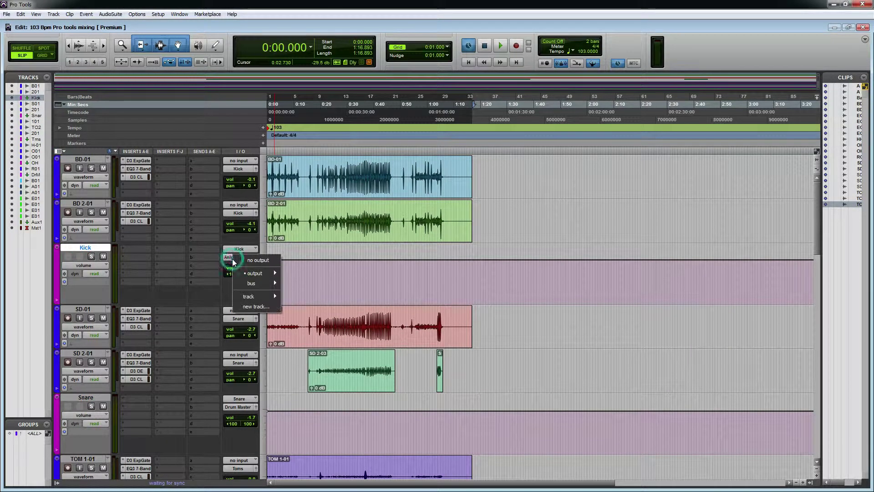
mouse_move(255, 296)
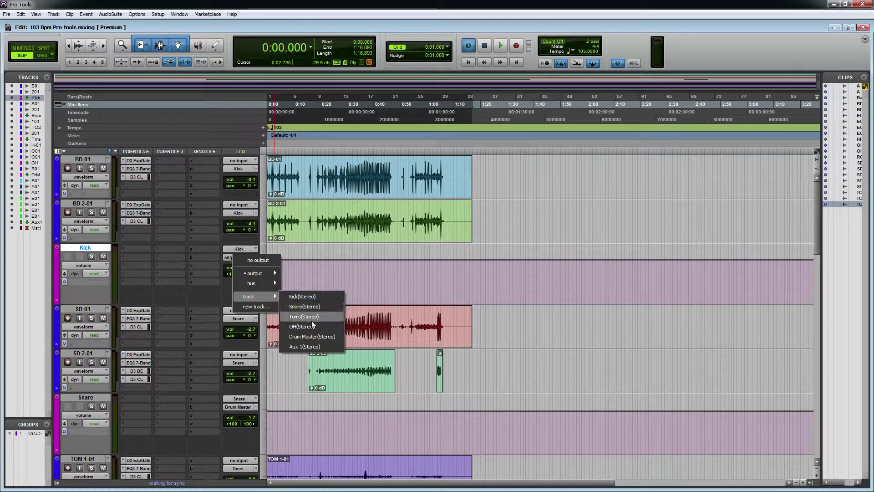
click(310, 336)
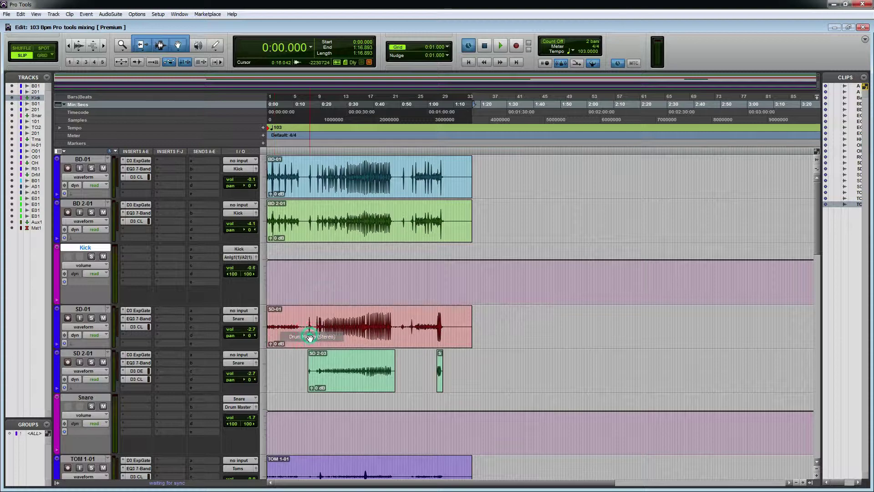
Play the session with the Mix window open and raise the Drum Master fader to +0.7 dB.
scroll(313, 260, down, 3)
scroll(341, 257, up, 3)
scroll(370, 254, down, 3)
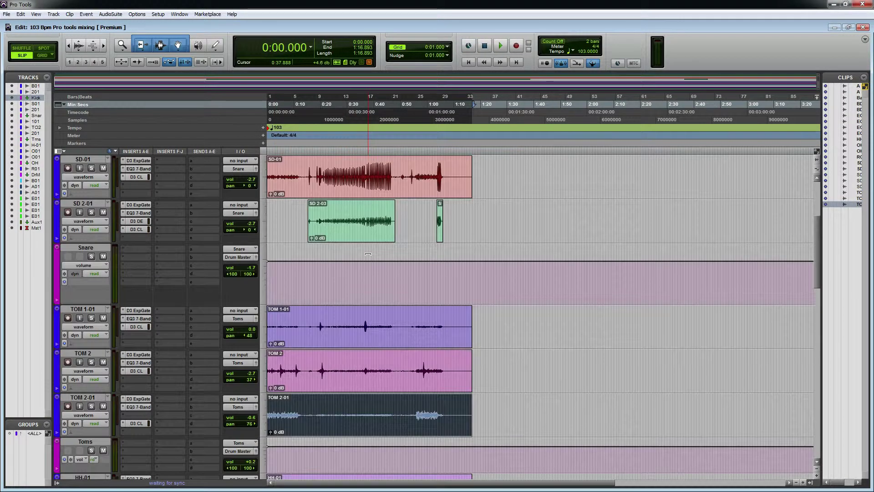
key(ctrl+equal)
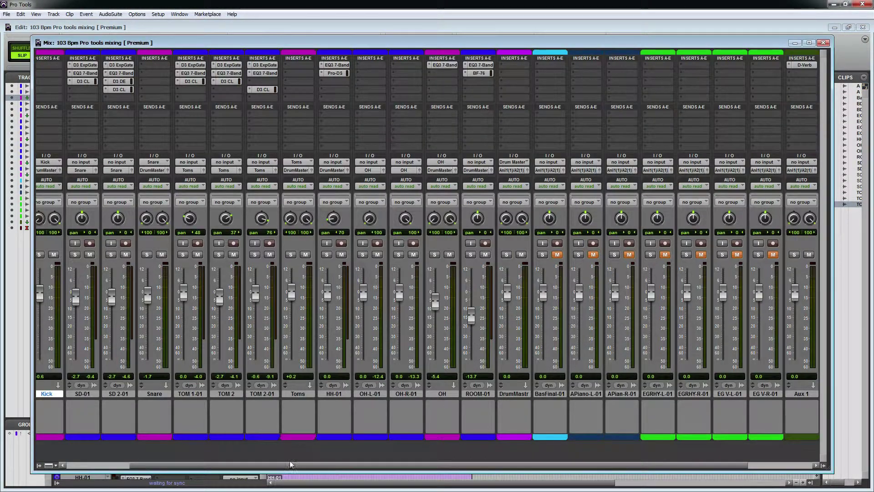
drag(156, 466, 345, 464)
key(space)
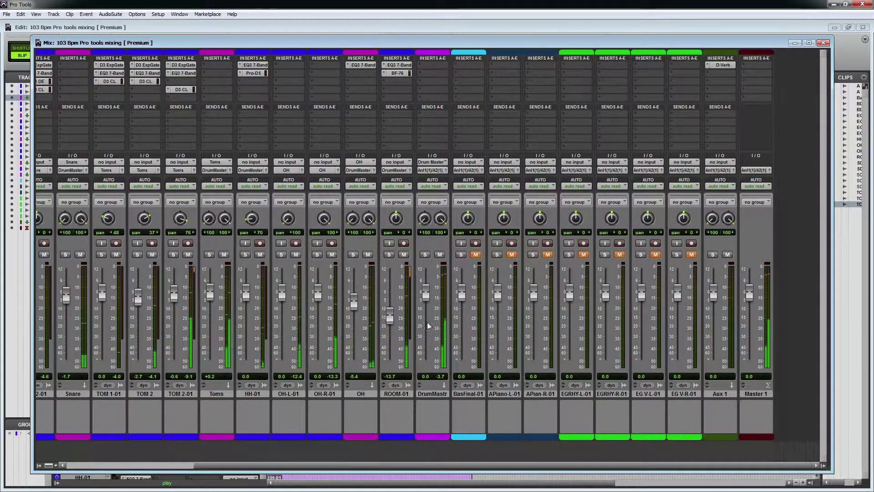
mouse_move(426, 296)
mouse_down()
mouse_move(427, 358)
mouse_move(427, 295)
mouse_up()
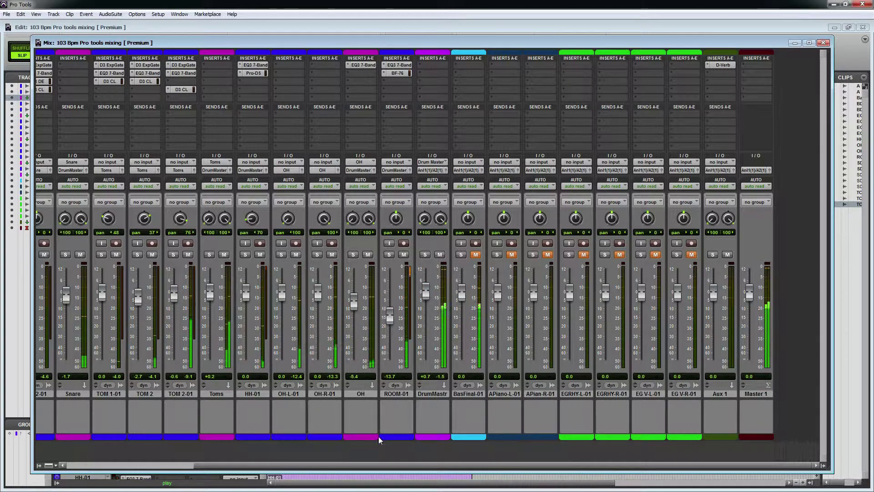
Raise the Drum Master fader to +1.1 dB and add the stereo T-RackS CS Prog EQ 1A to its first insert slot.
drag(426, 295, 427, 294)
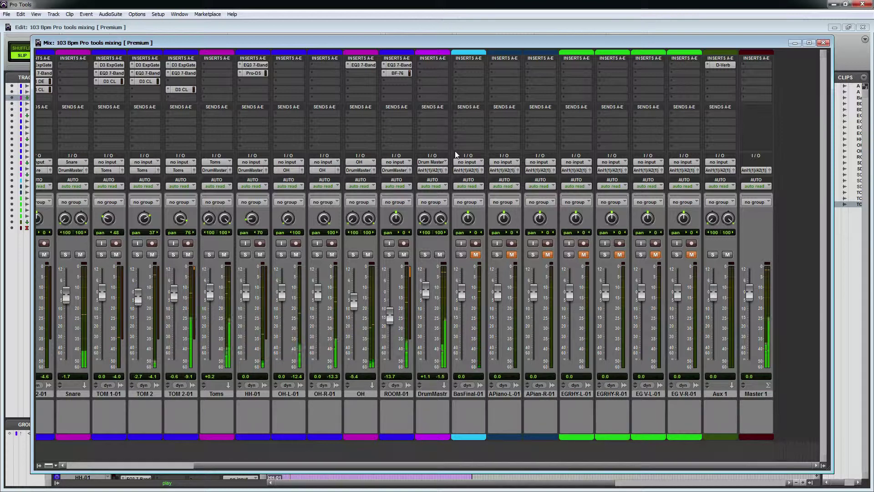
click(435, 66)
mouse_move(452, 82)
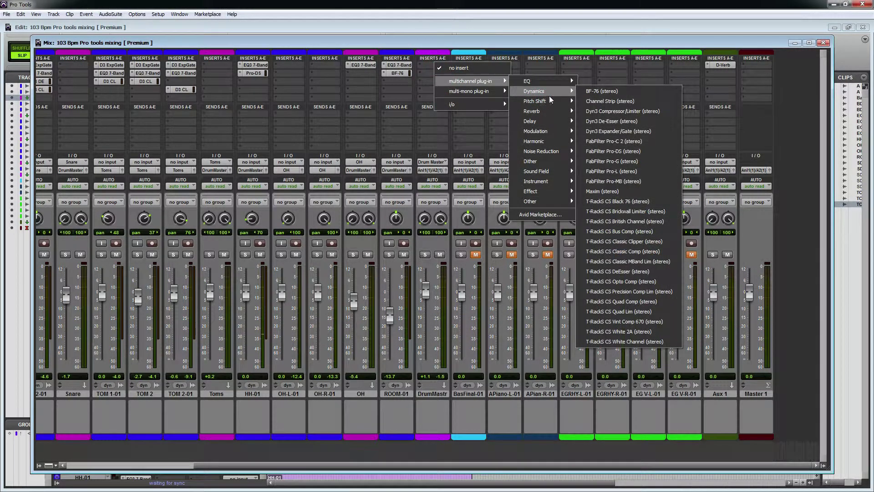
mouse_move(542, 91)
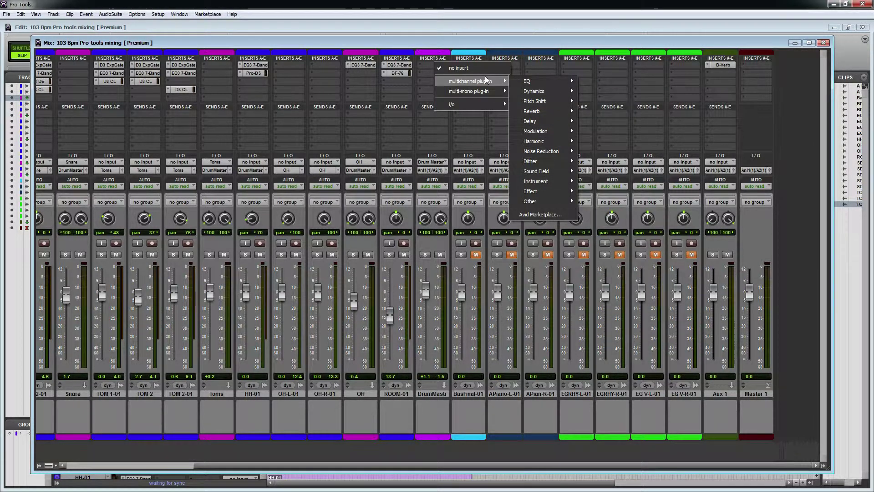
mouse_move(482, 81)
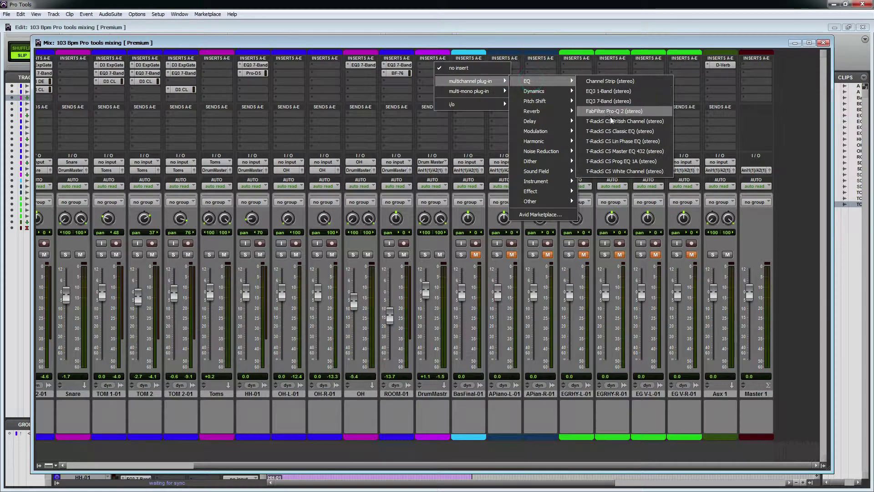
click(633, 162)
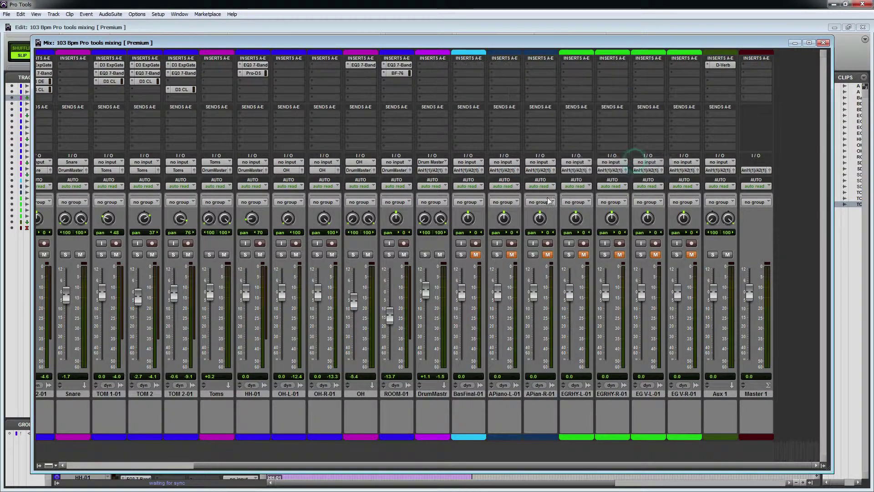
drag(499, 177, 243, 189)
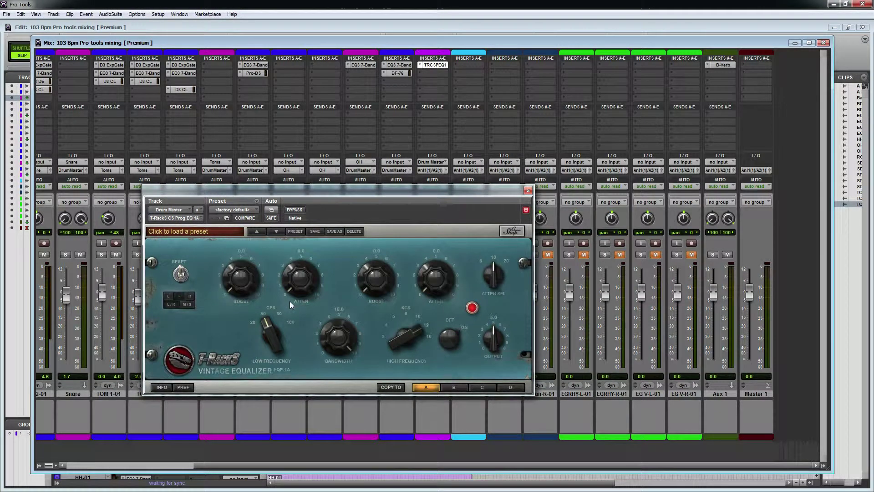
During playback, set the Prog EQ 1A's low-frequency boost to about 2.8 and its low-frequency attenuation to about 3.7.
key(space)
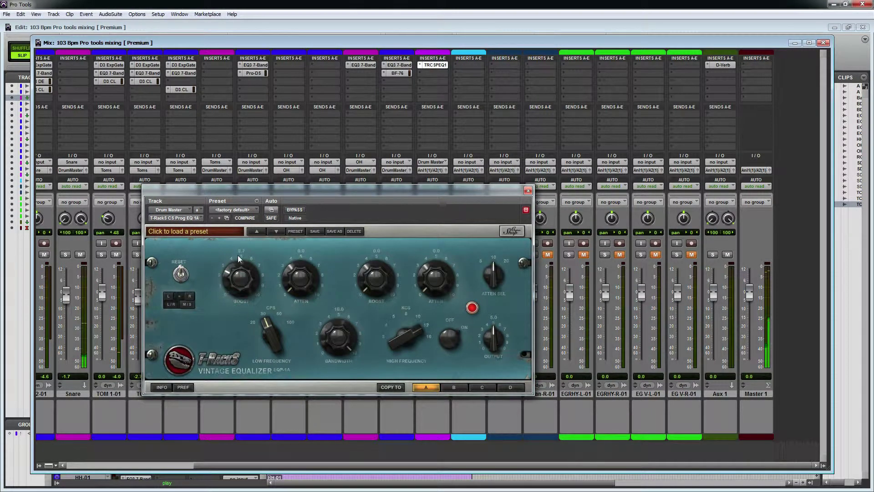
drag(238, 255, 254, 200)
drag(233, 259, 234, 253)
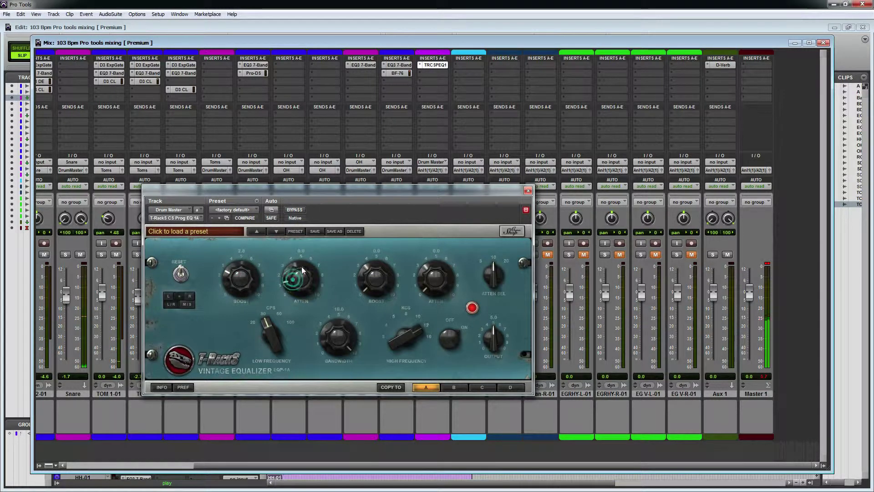
drag(310, 231, 298, 287)
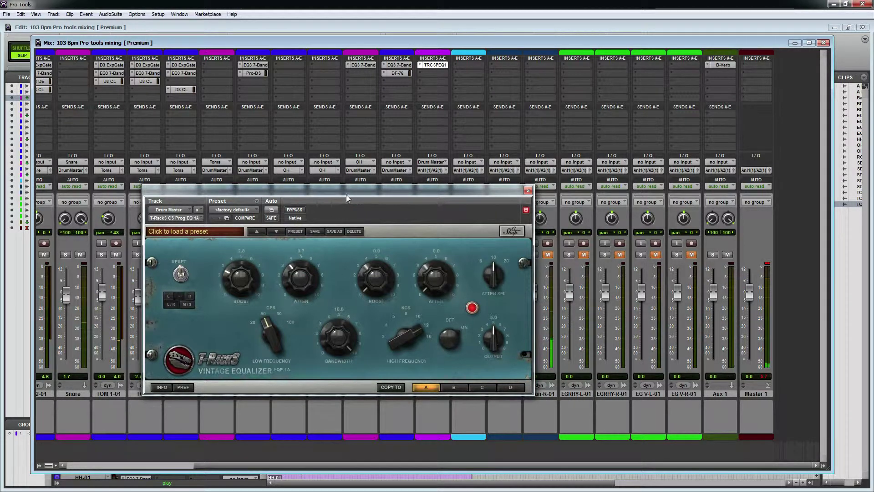
During playback, set the Prog EQ 1A's high-frequency boost to about 5.7 and its high-frequency attenuation to about 4.6.
drag(346, 197, 325, 207)
key(space)
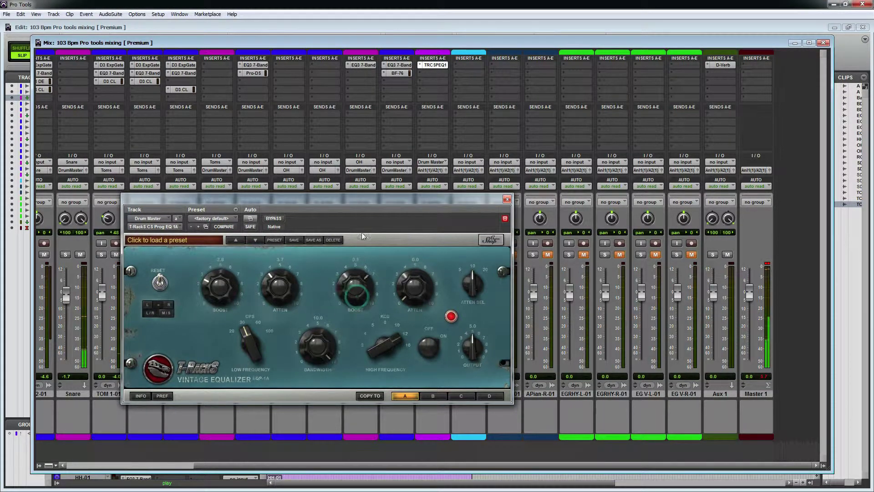
drag(363, 235, 354, 253)
drag(416, 286, 421, 250)
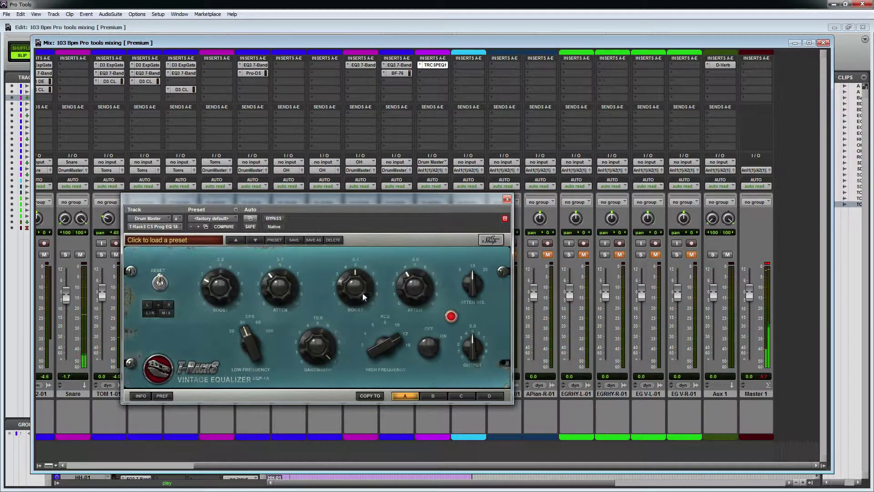
drag(363, 294, 364, 288)
drag(431, 283, 432, 276)
Compare the drum mix with the Prog EQ 1A off and on, leave it on, and close the plug-in window.
click(435, 349)
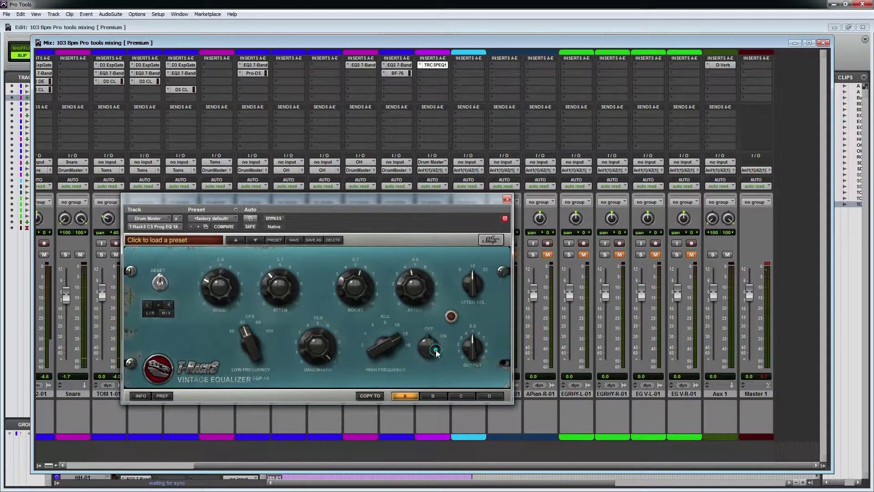
click(436, 351)
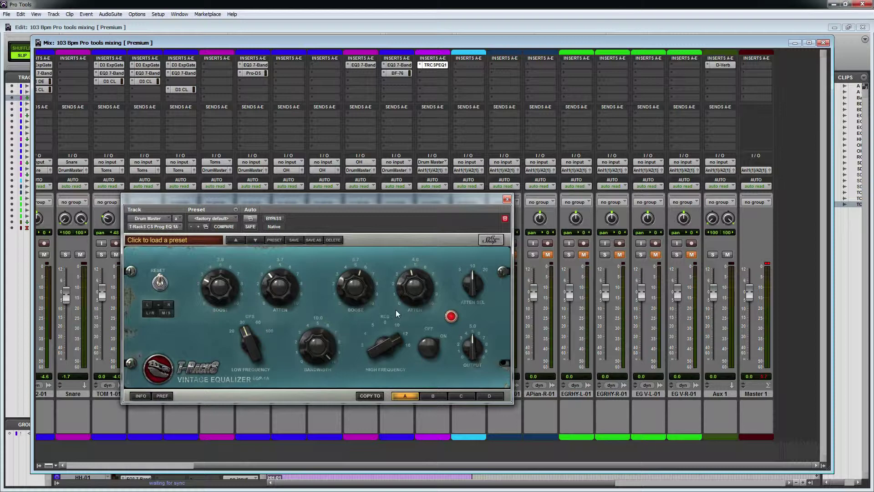
drag(334, 199, 328, 178)
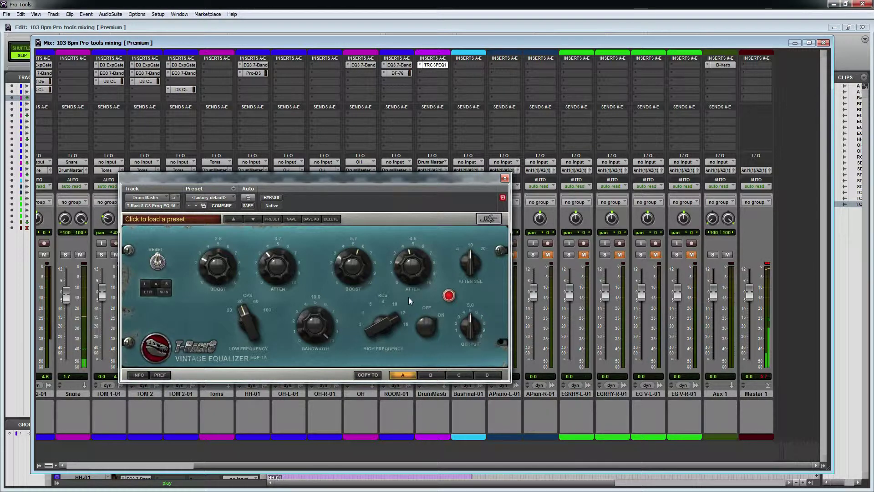
click(433, 326)
click(432, 326)
click(432, 326)
click(433, 326)
click(433, 326)
click(432, 326)
click(430, 319)
click(430, 318)
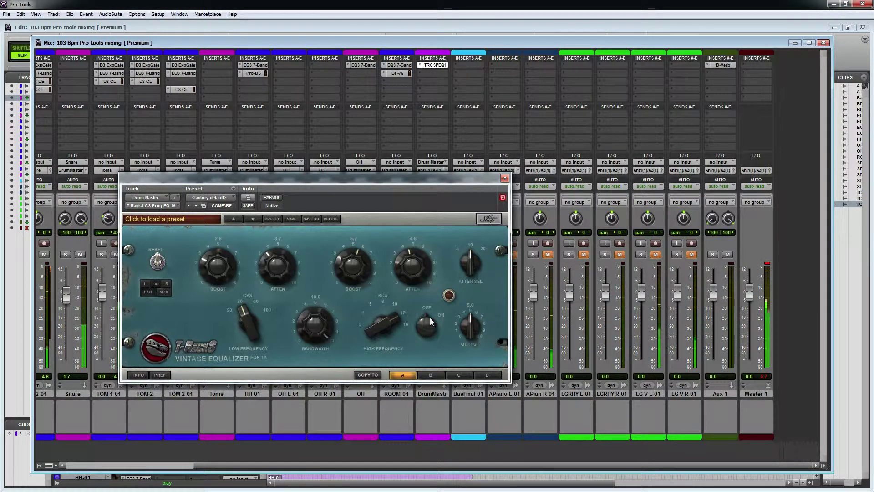
click(429, 318)
click(505, 178)
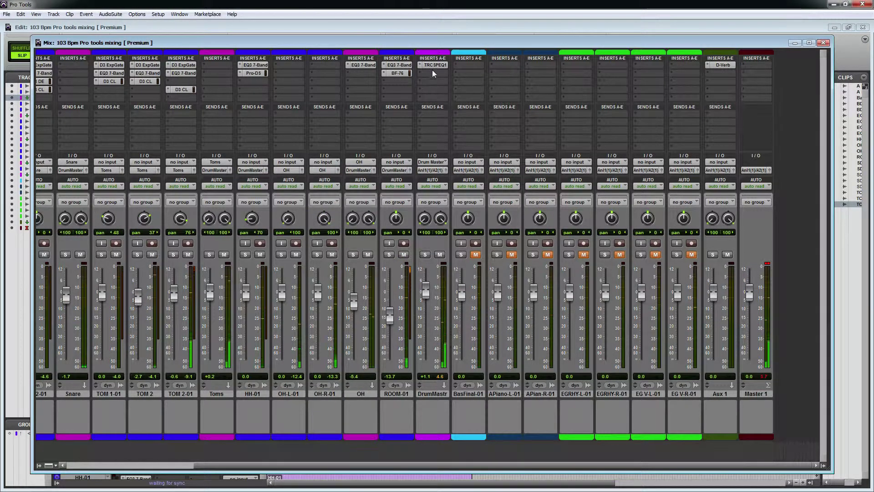
Add the stereo T-RackS CS Vint Comp 670 to the second insert slot of the Drum Master track.
click(435, 415)
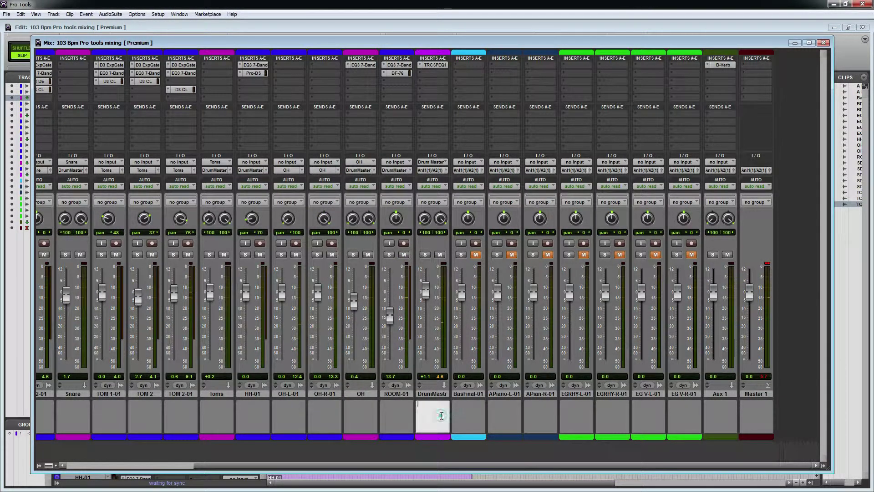
click(436, 77)
mouse_move(474, 89)
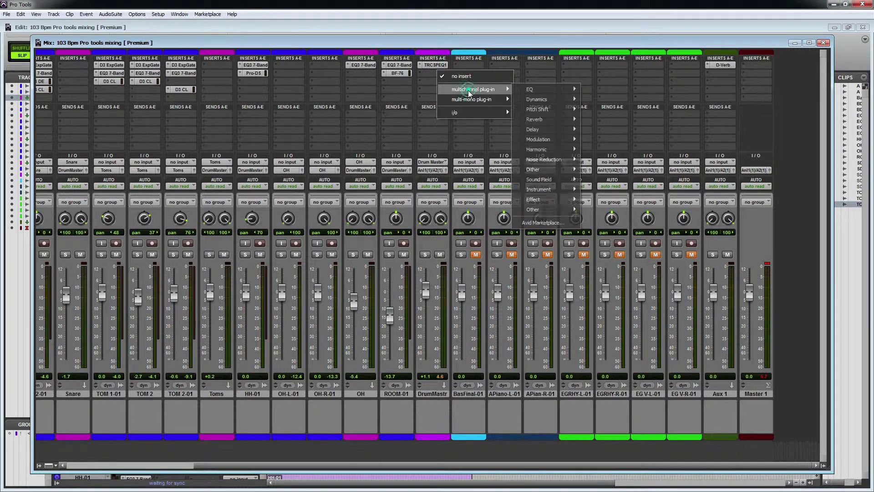
mouse_move(549, 105)
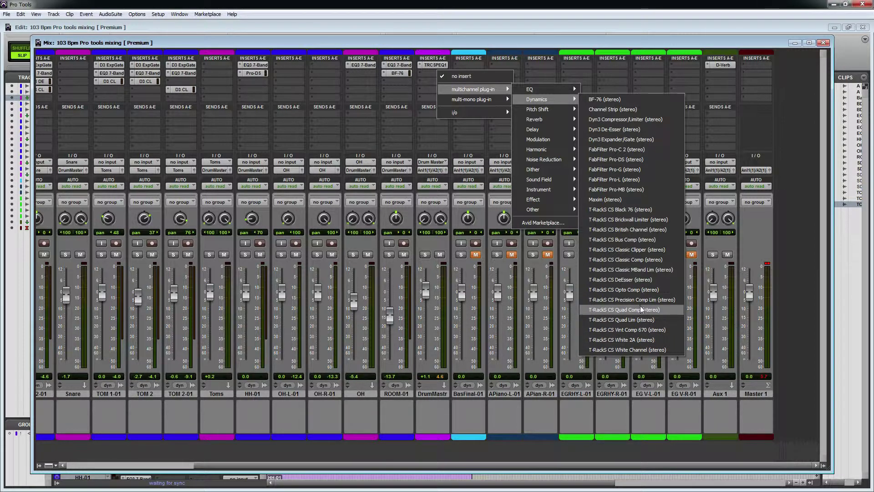
click(637, 329)
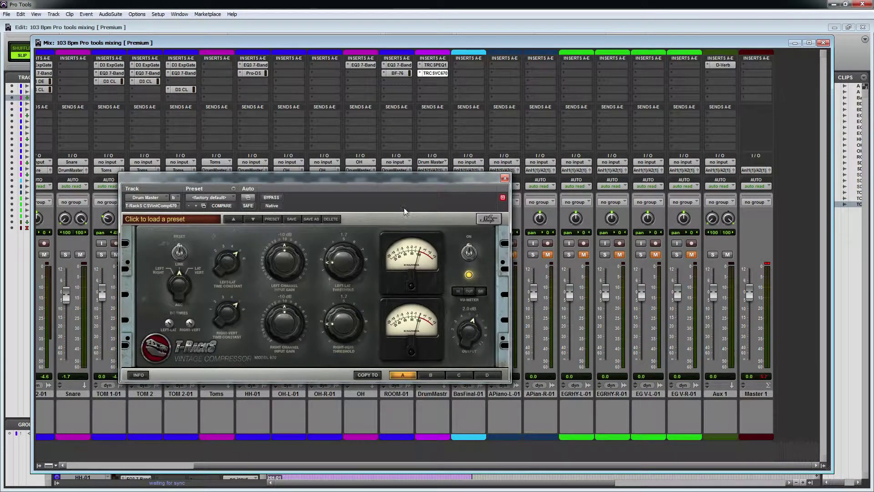
drag(381, 179, 366, 178)
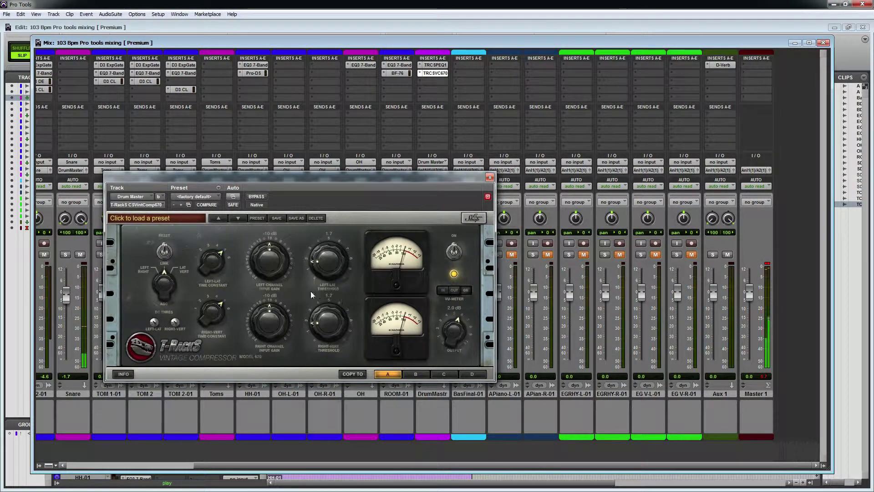
Set the Vint Comp 670's linked channels to a threshold of about 2.8, input gain about -5 dB and time constant 4.
drag(311, 293, 333, 247)
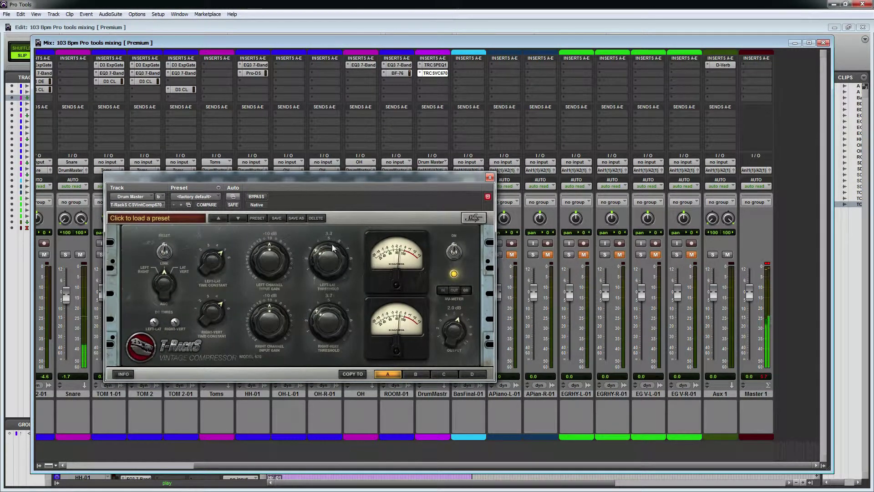
drag(273, 265, 274, 254)
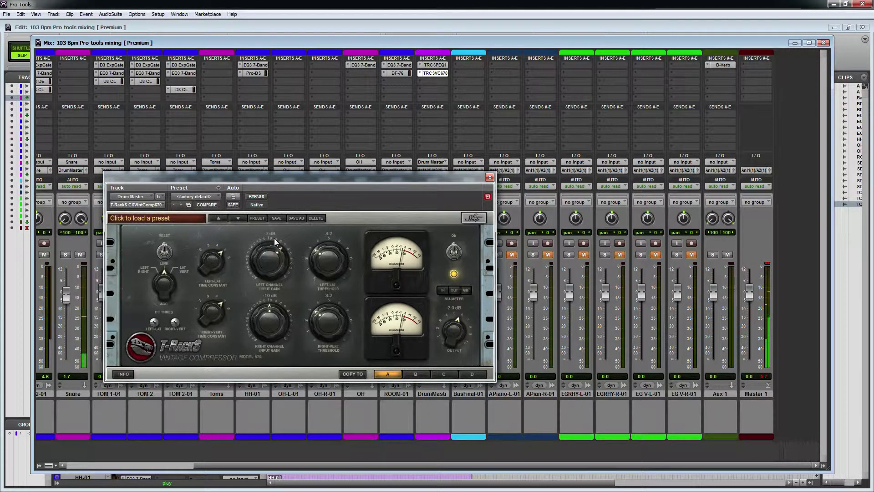
drag(272, 292, 320, 263)
drag(208, 265, 208, 282)
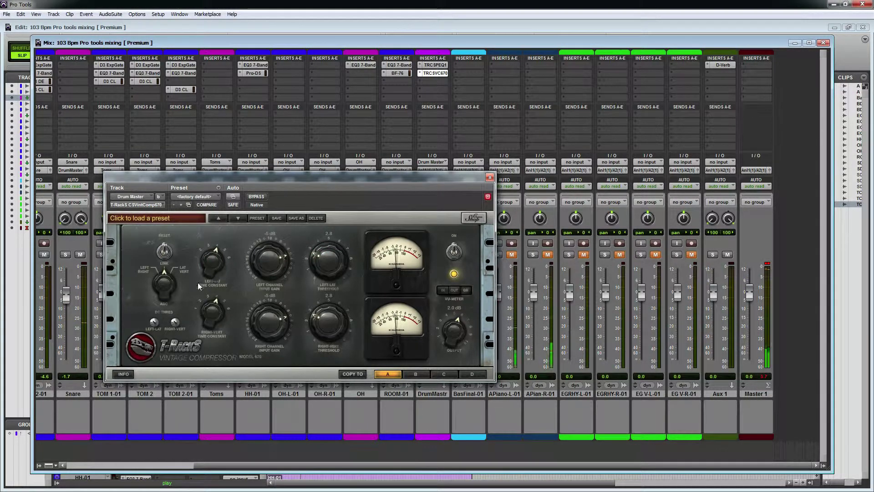
Compare the drums with the Vint Comp 670 off and on, leave it on, and close its window.
click(453, 252)
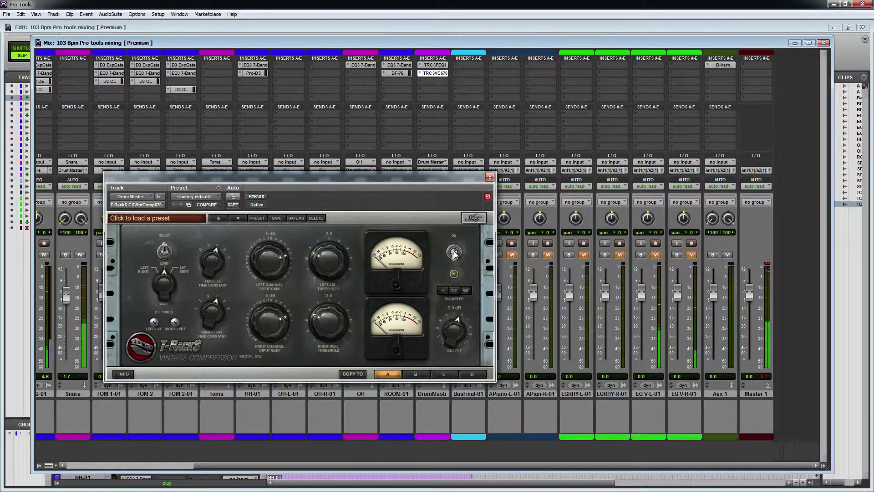
click(454, 251)
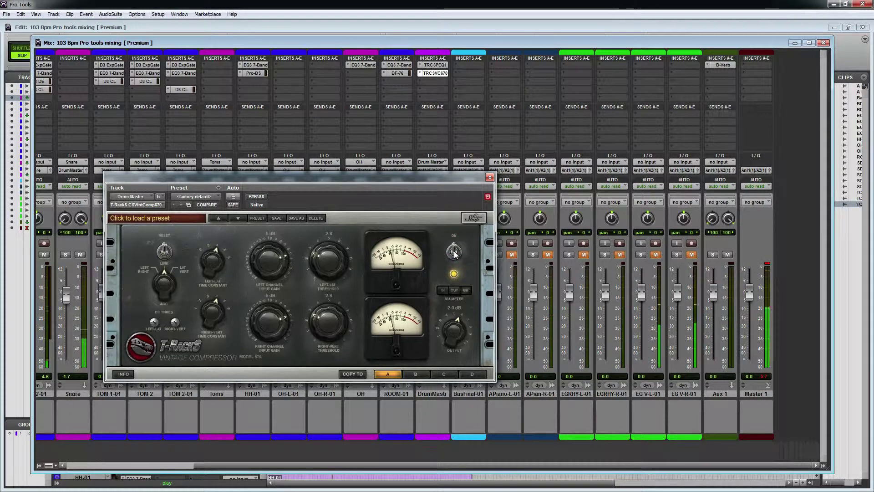
click(454, 252)
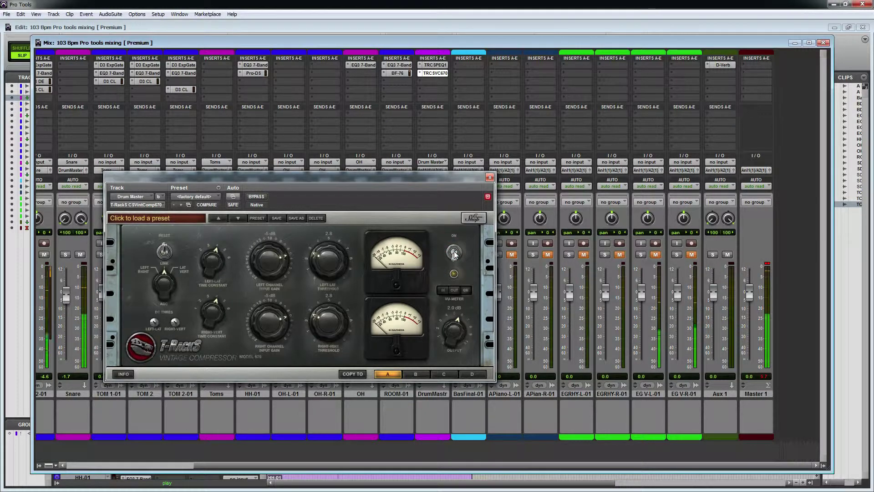
click(454, 252)
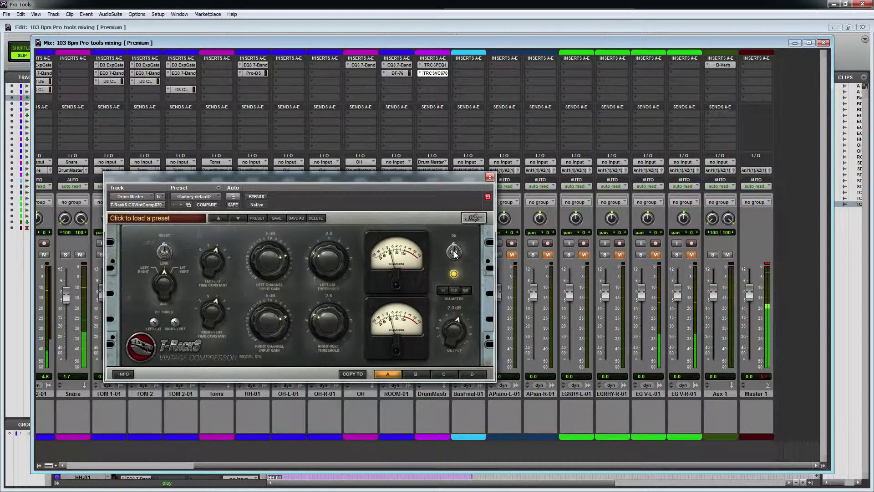
click(489, 177)
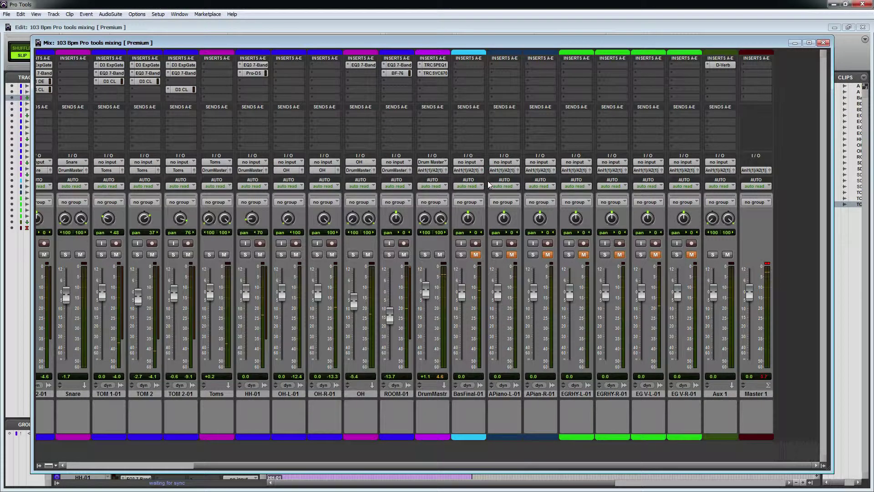
Check the BF-76 on the ROOM-01 track, and reopen the Drum Master's Vint Comp 670 to compare it off and on.
click(396, 74)
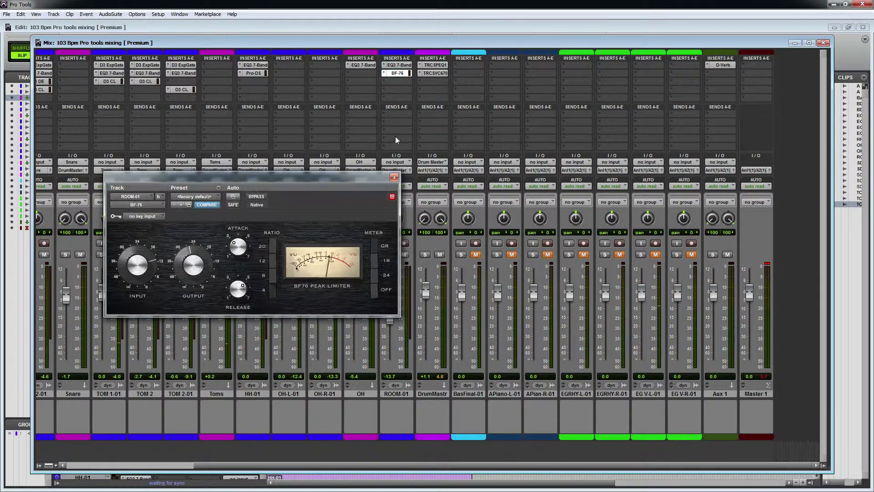
click(398, 74)
click(433, 74)
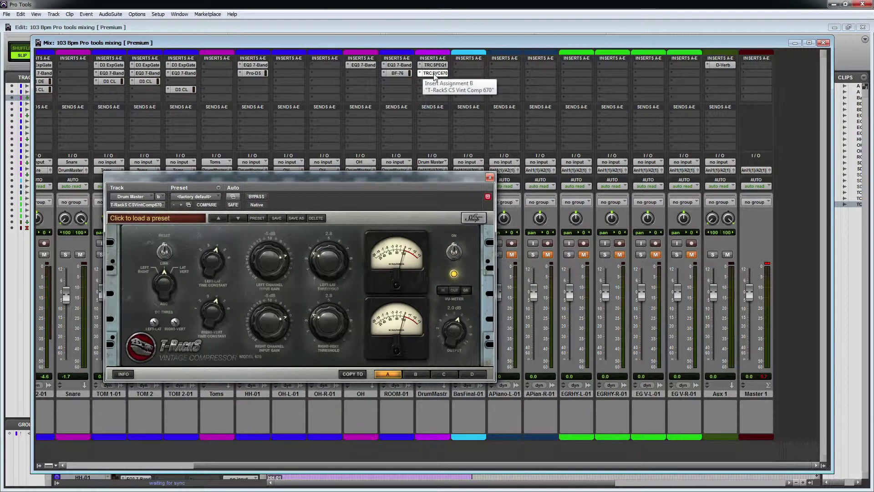
drag(366, 184, 364, 171)
click(452, 239)
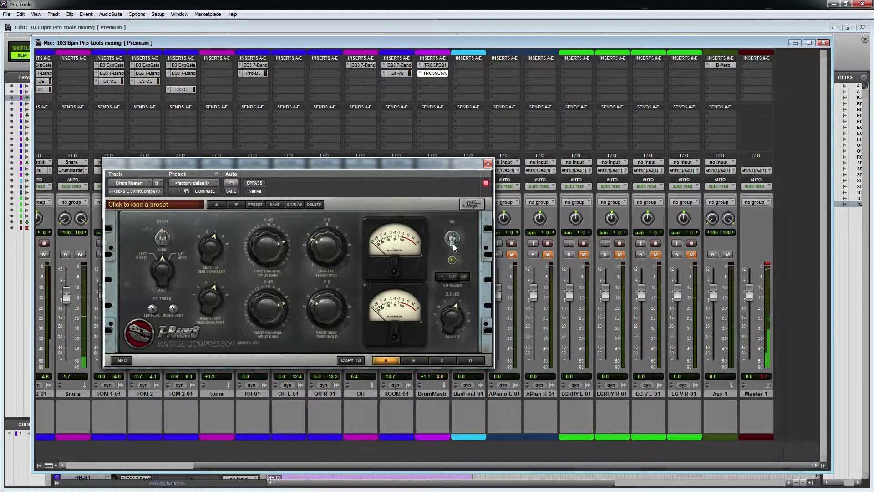
click(453, 243)
Set the Vint Comp 670's linked time constants to position 1, trying position 3 in between.
drag(211, 246, 199, 268)
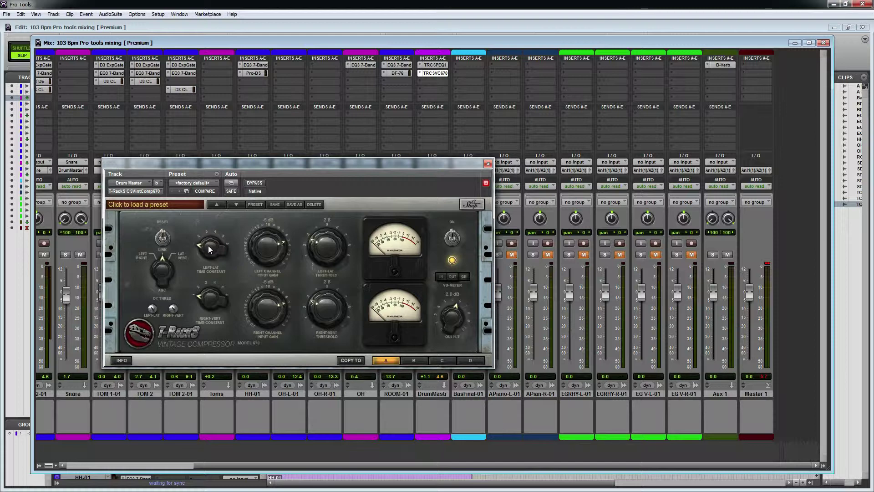
drag(211, 250, 210, 238)
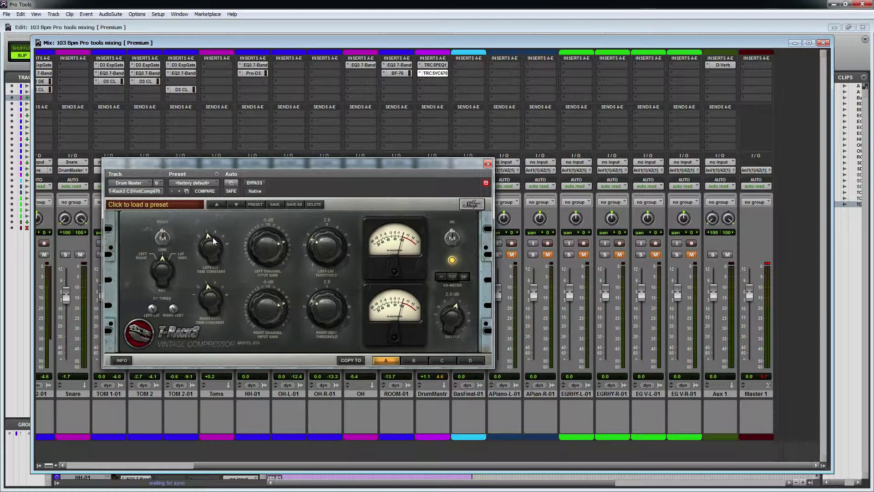
drag(212, 237, 214, 264)
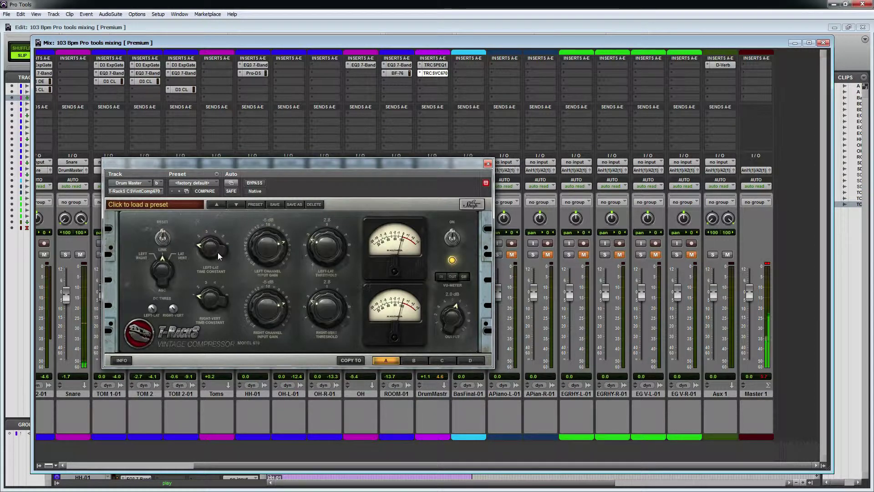
Set the Vint Comp 670's linked time constants to position 2 after trying position 6, and compare the drums with it off and on.
drag(217, 251, 217, 180)
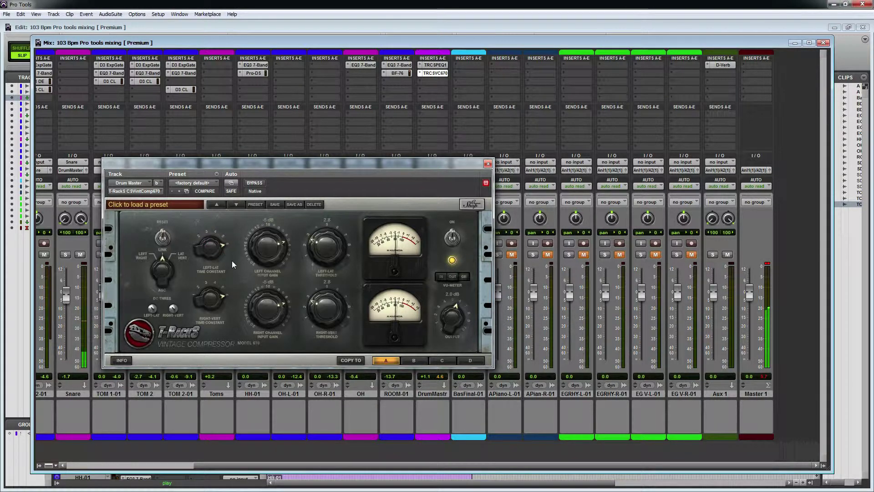
drag(220, 256, 210, 293)
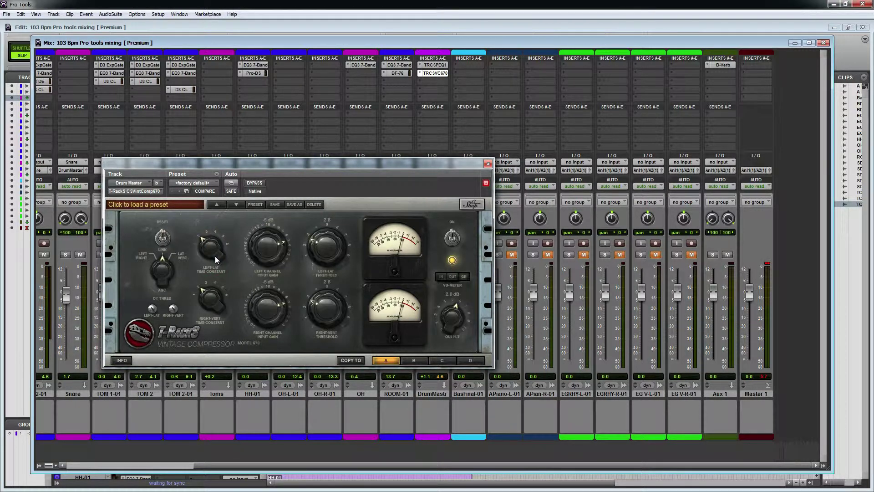
key(space)
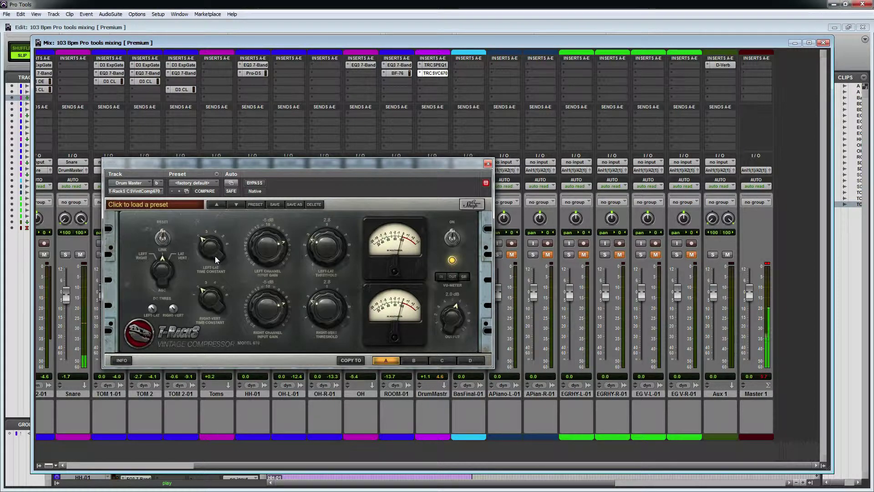
click(453, 237)
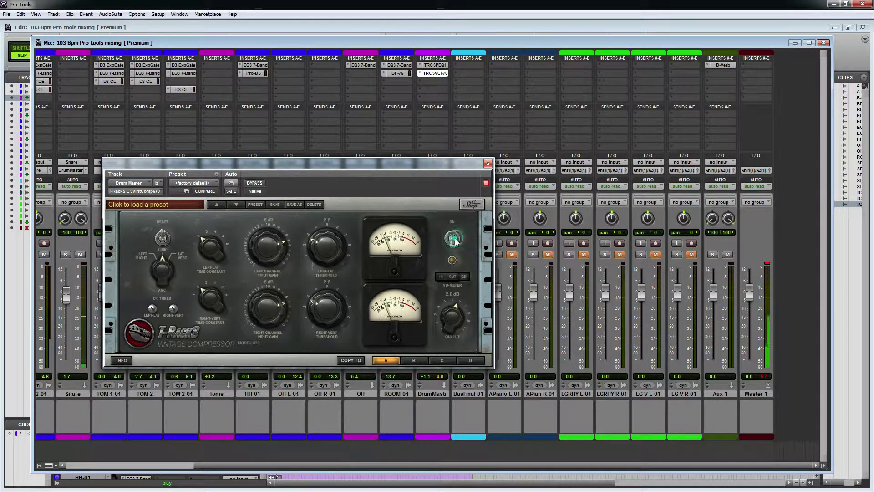
click(453, 238)
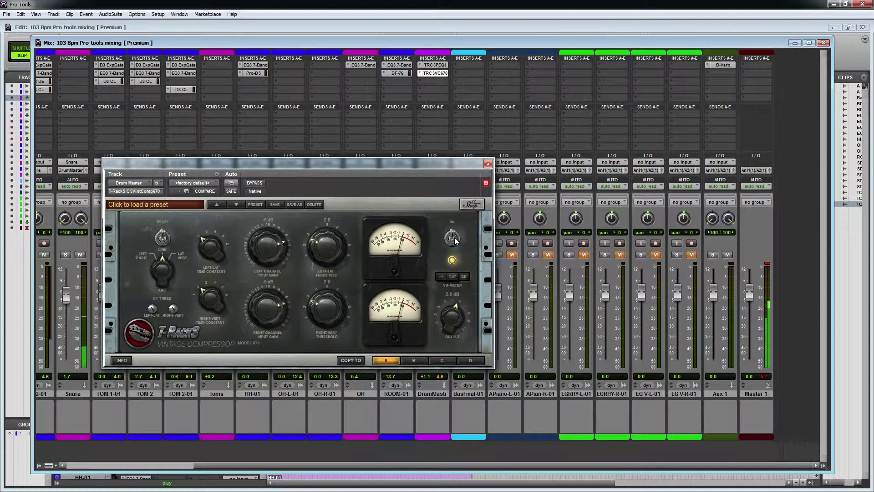
Try the Vint Comp 670's linked time constants at position 5, return them to position 2, and close its window.
drag(211, 246, 215, 208)
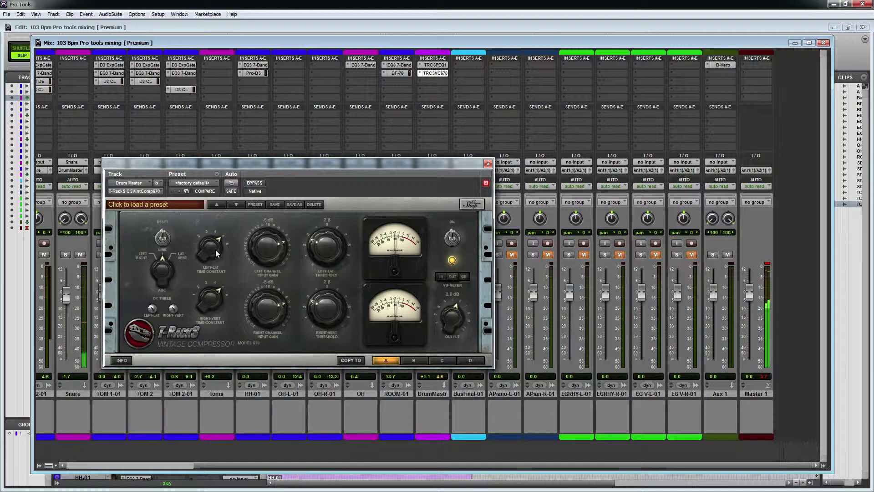
drag(214, 250, 213, 283)
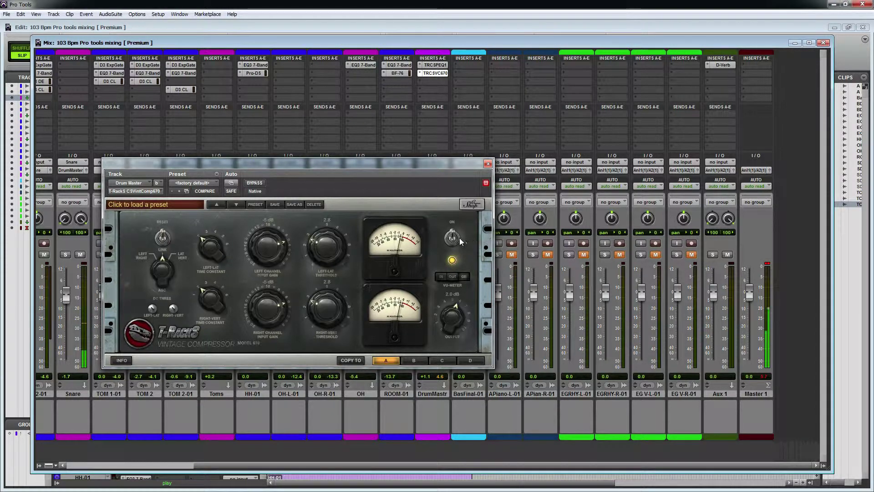
click(487, 163)
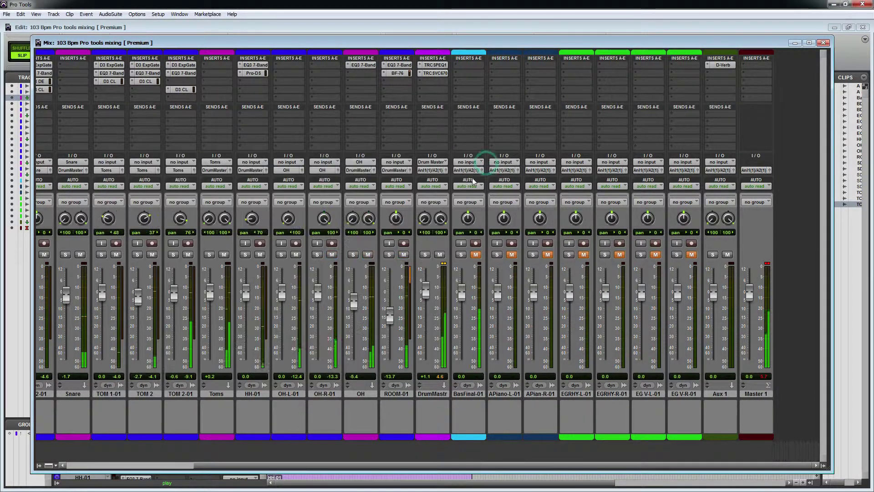
key(ctrl+equal)
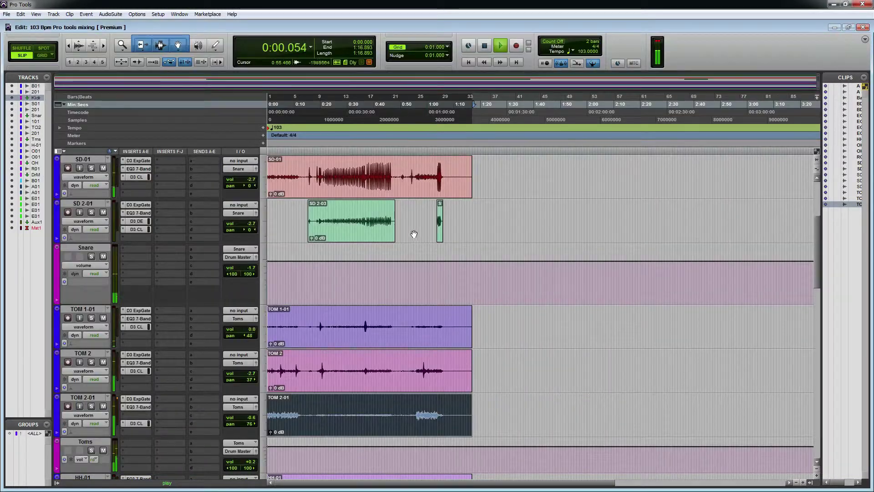
scroll(414, 233, down, 7)
scroll(408, 242, up, 6)
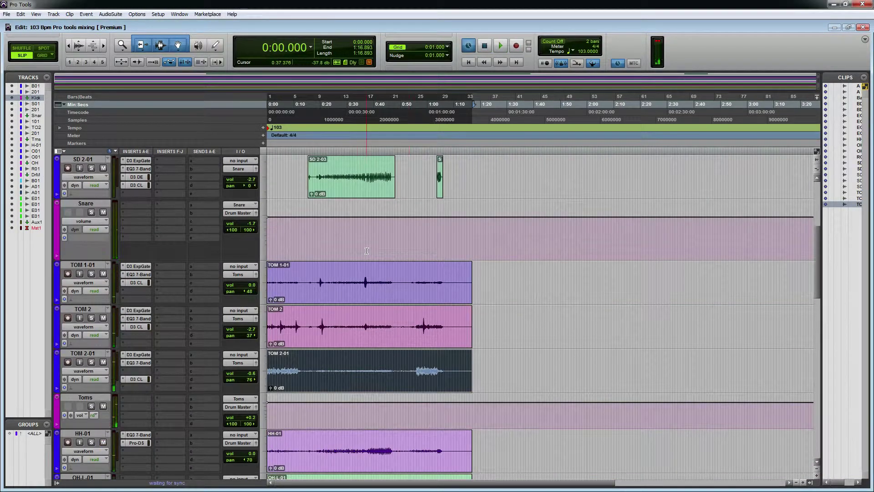
key(ctrl+equal)
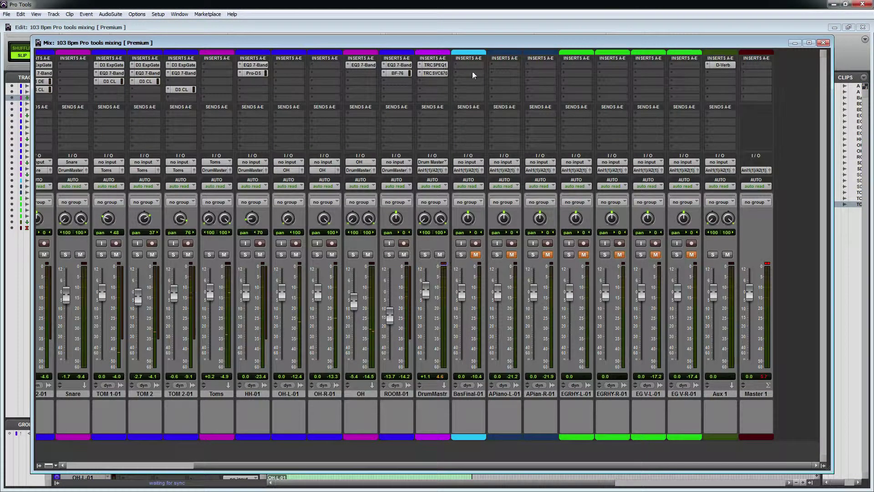
click(431, 53)
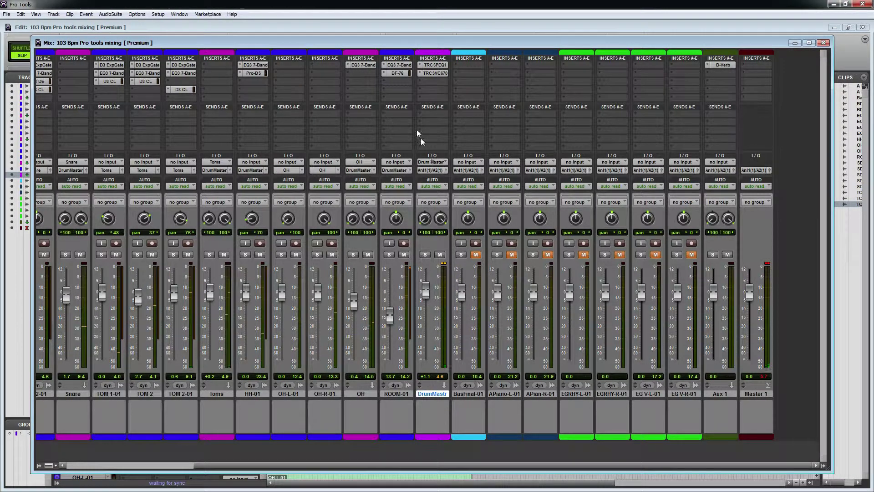
click(432, 115)
mouse_move(464, 143)
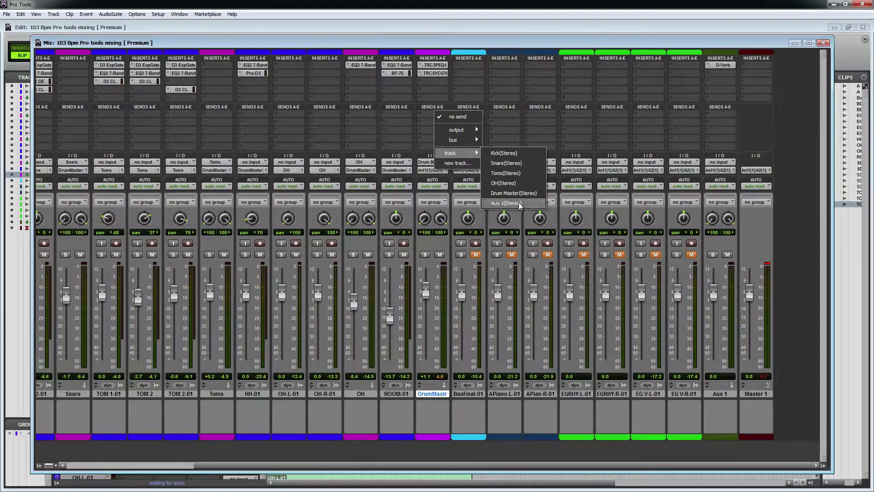
click(585, 438)
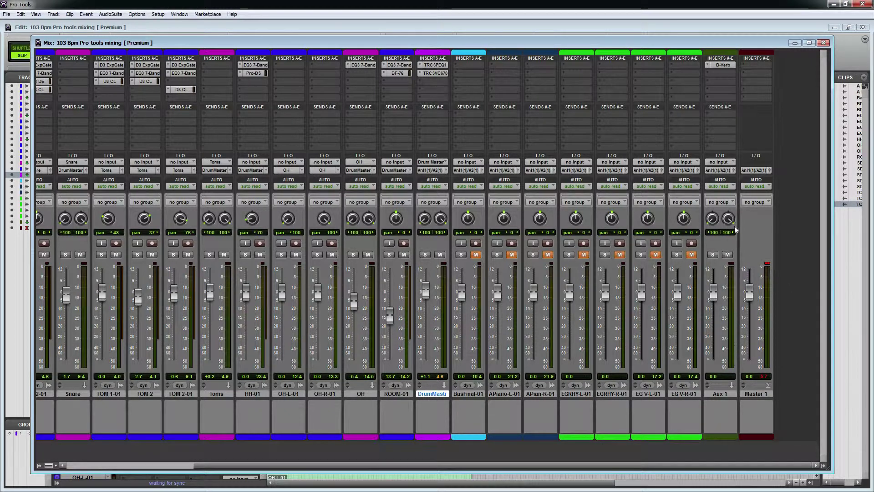
Rename the Aux 1 track as "D Verb".
double_click(720, 394)
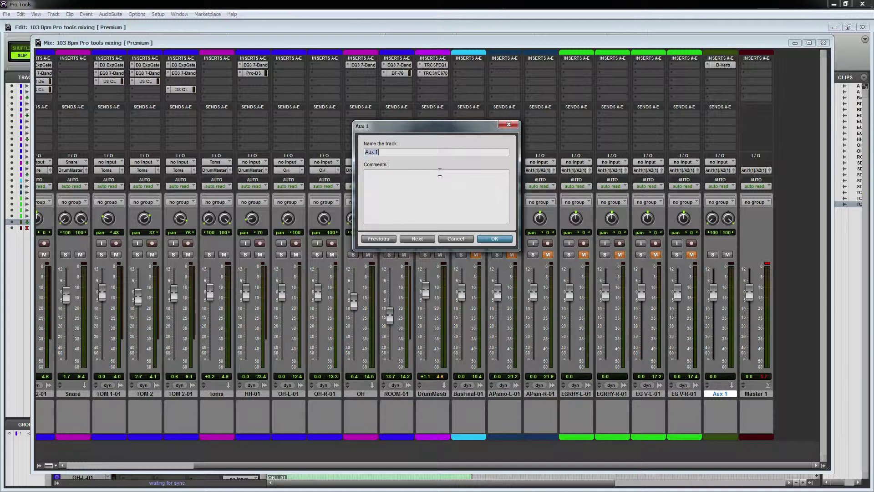
text(D)
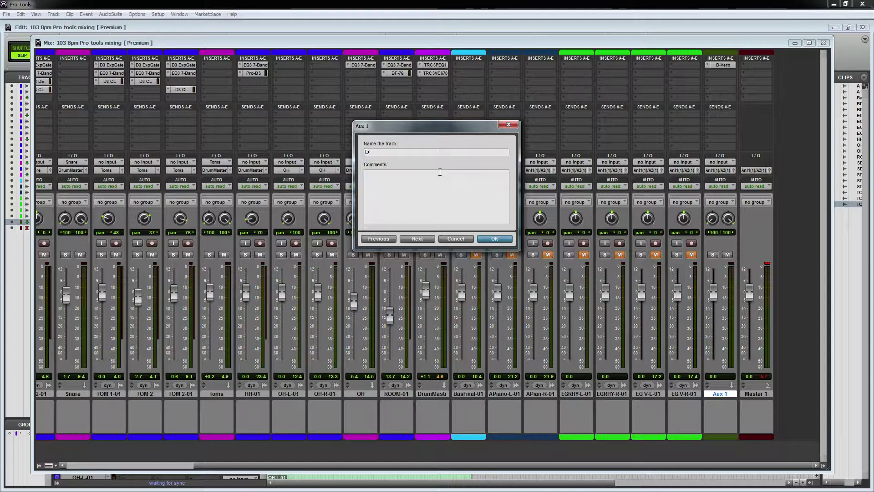
text( V)
text(erd)
key(Return)
Play the drums and add a send from the Drum Master track to the D Verb track.
key(space)
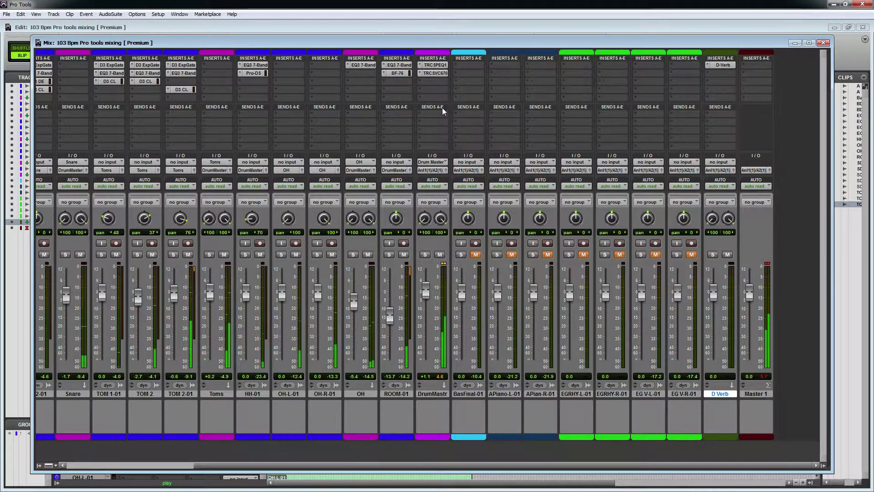
click(435, 117)
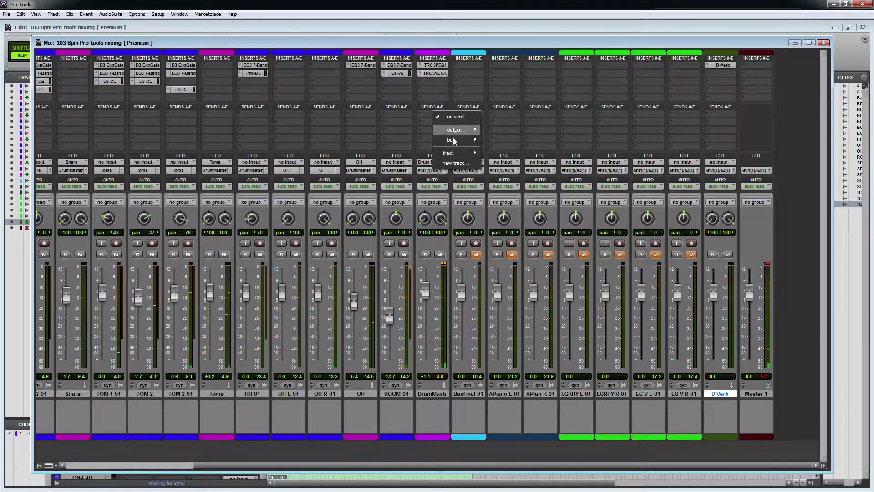
mouse_move(451, 153)
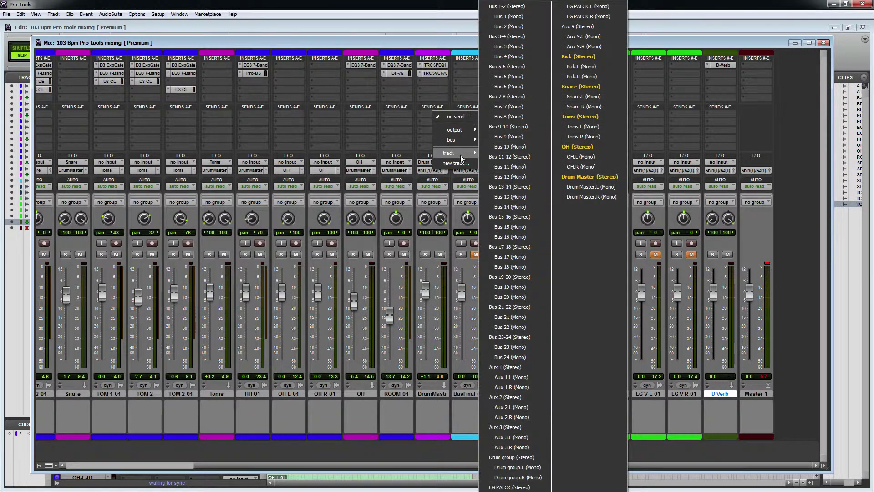
click(496, 153)
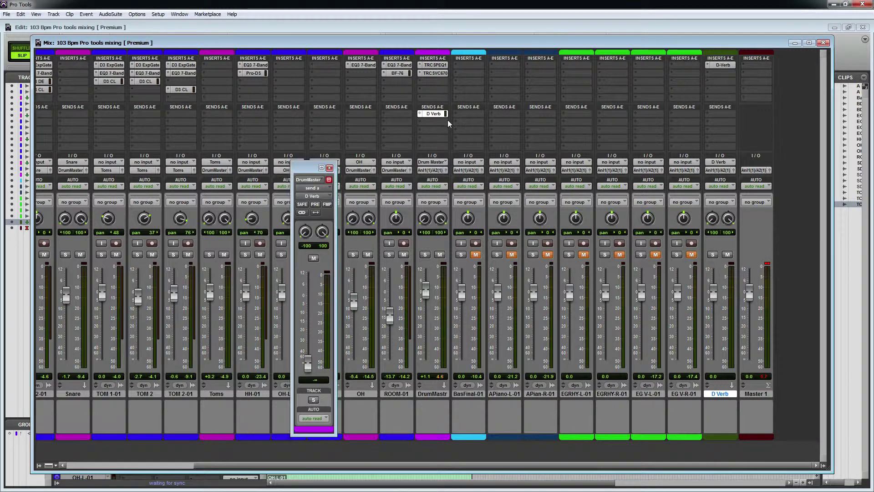
Raise the Drum Master's D Verb send level to about +6.7 dB while checking it in playback.
drag(305, 167, 268, 140)
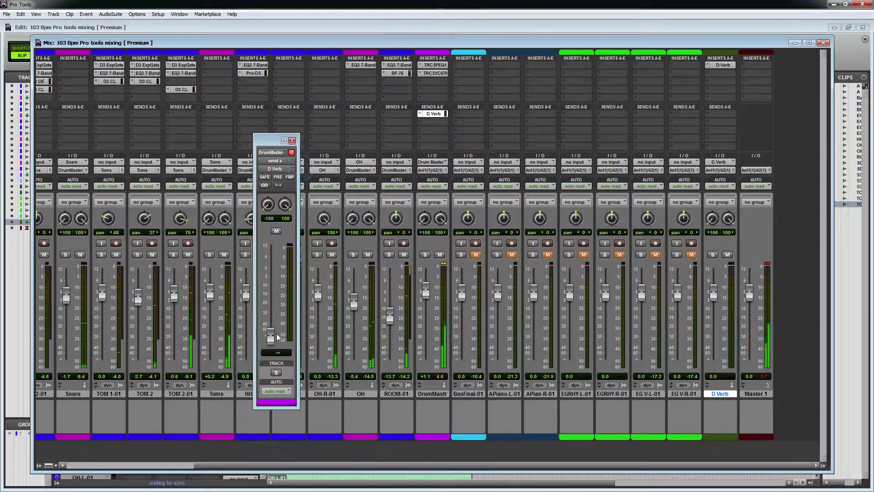
drag(277, 337, 271, 263)
key(space)
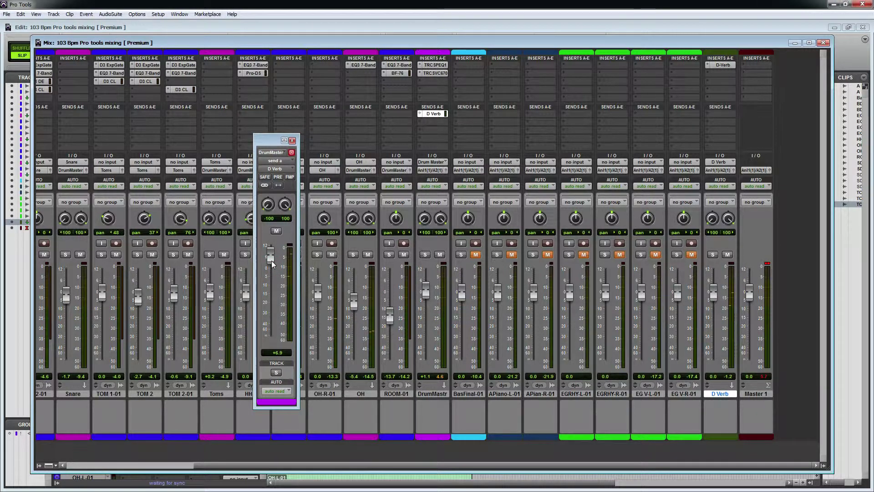
drag(272, 262, 271, 257)
key(space)
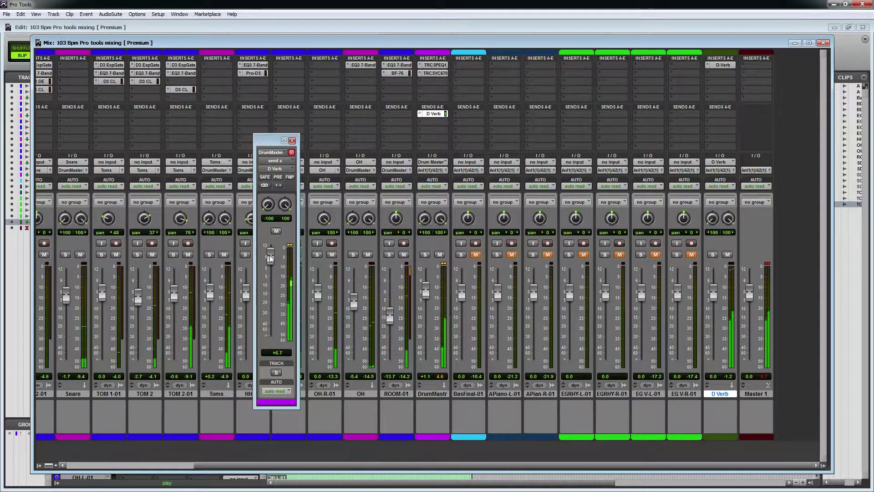
key(space)
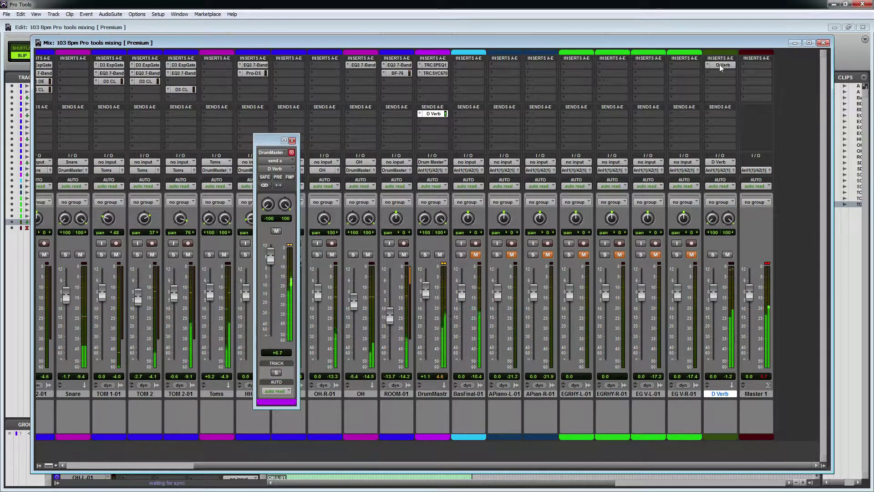
Open the D-Verb on the D Verb track and set decay to 3.5 sec, mix to 98% and pre-delay to 1 ms.
click(722, 65)
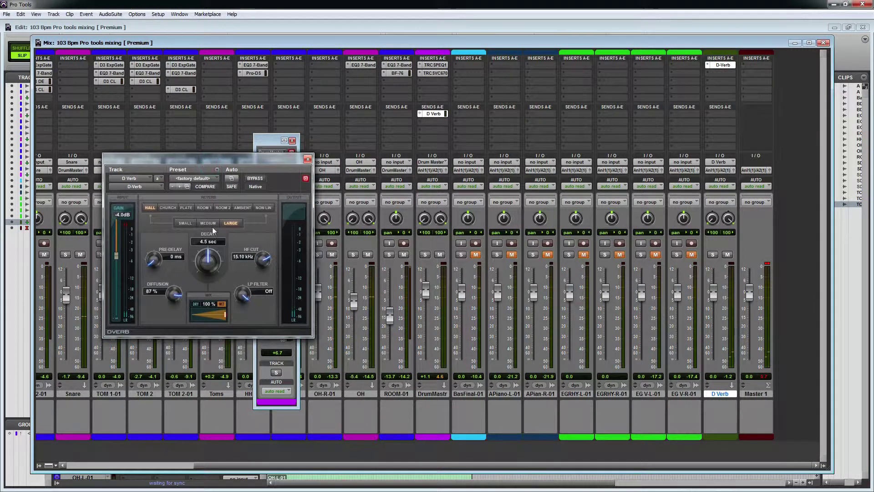
drag(209, 265, 209, 282)
drag(224, 315, 223, 315)
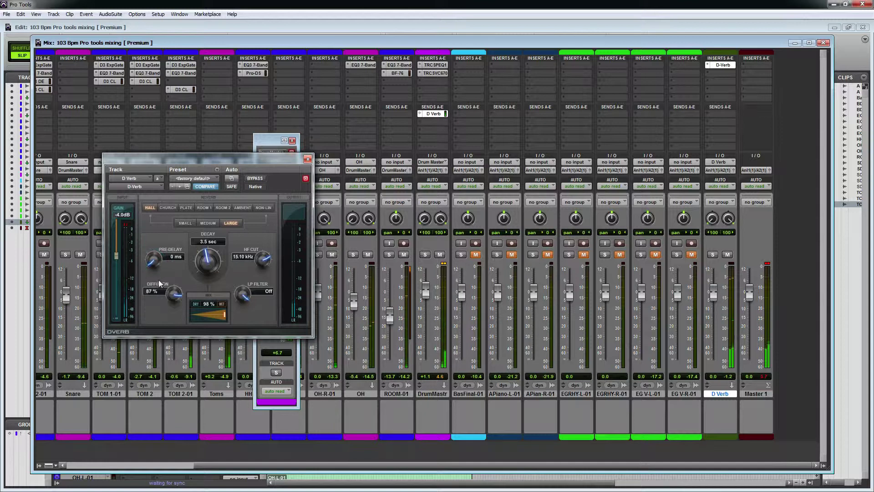
drag(156, 249, 156, 248)
Set the D-Verb's diffusion to 93%, trying 84%, 0% and 100% first.
drag(176, 295, 175, 306)
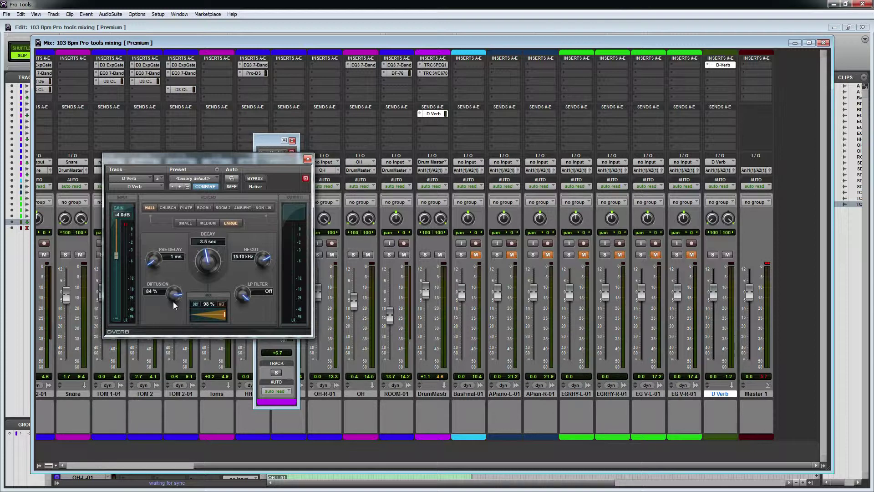
drag(174, 295, 165, 388)
key(space)
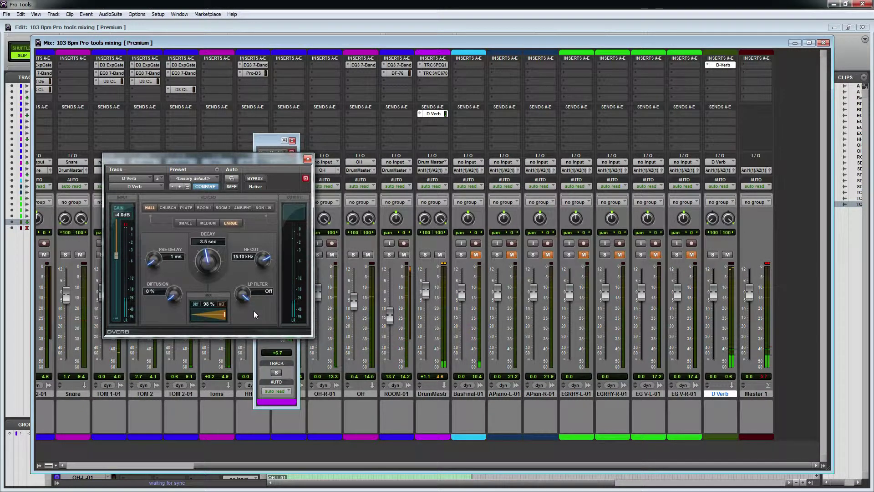
drag(172, 296, 193, 208)
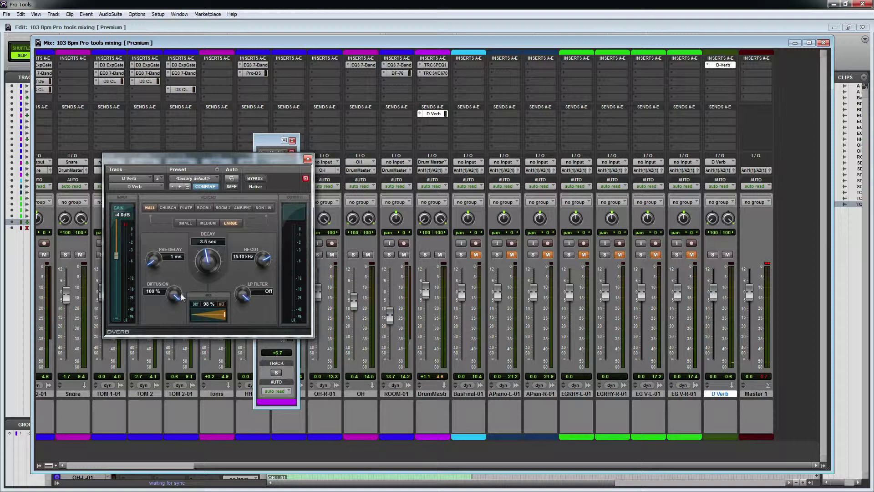
drag(182, 297, 178, 308)
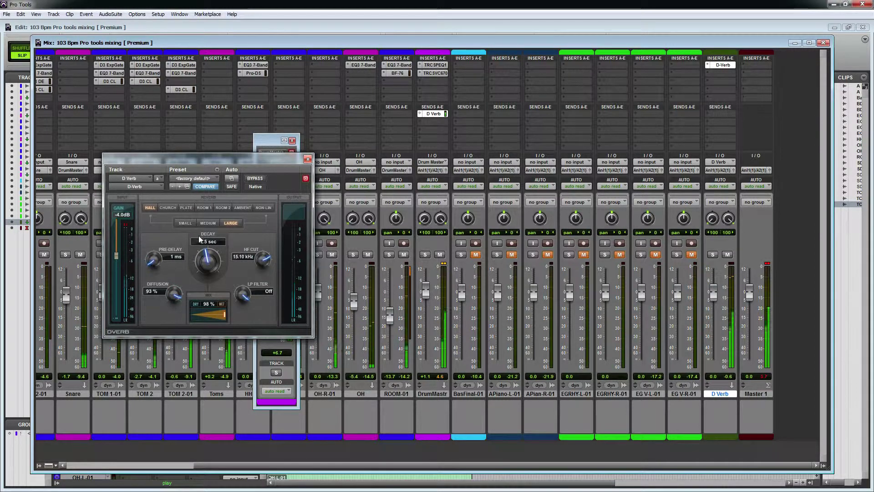
Switch the D-Verb to Church after trying Room 1, with 0 ms pre-delay, 2.6 sec decay and 15.94 kHz HF cut.
click(169, 207)
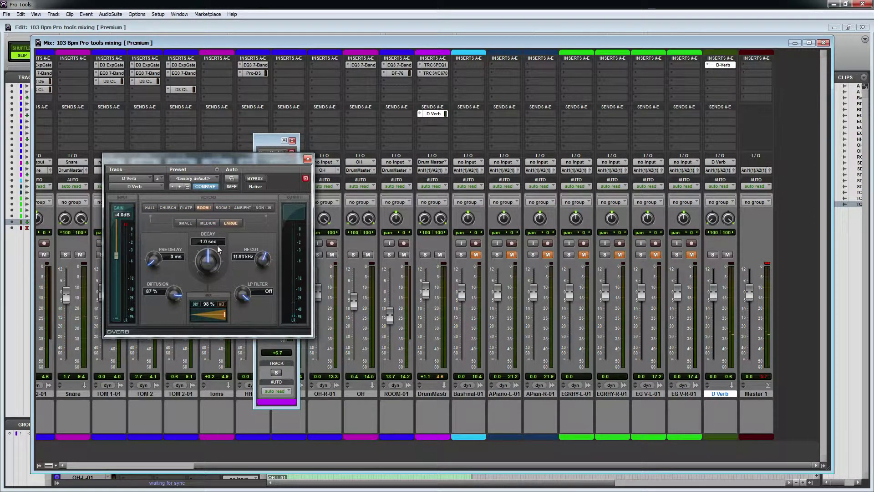
click(167, 207)
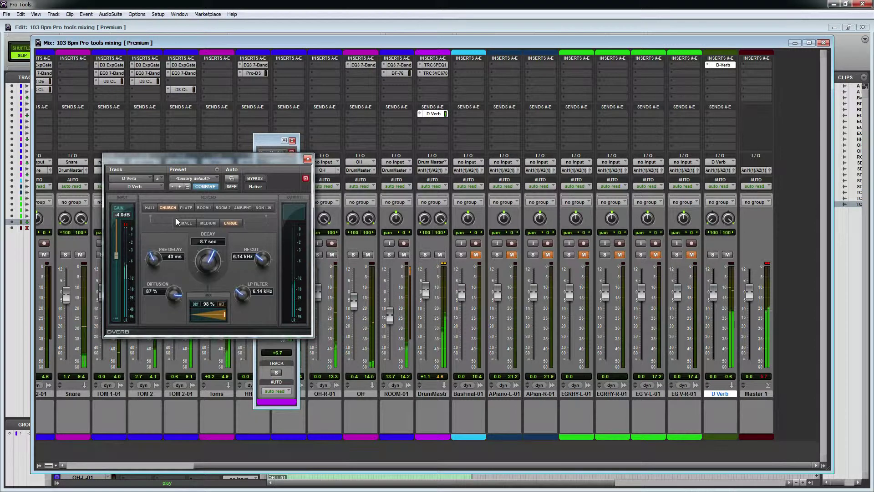
drag(154, 261, 153, 328)
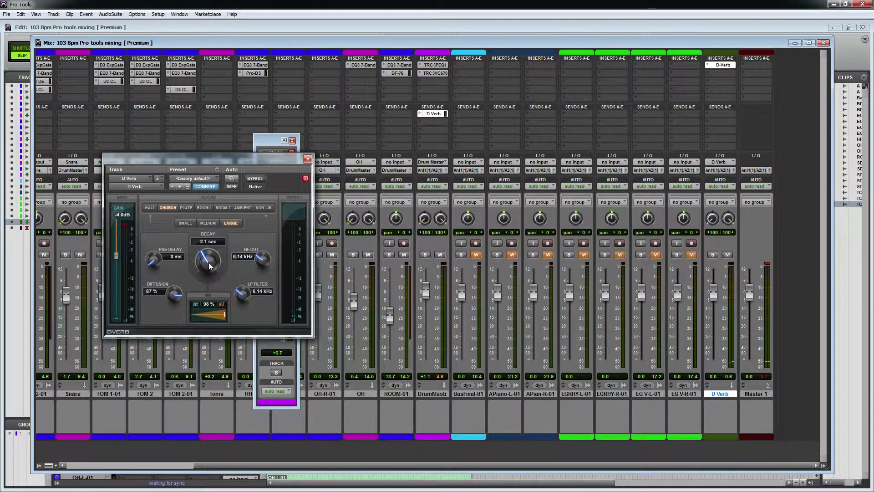
drag(207, 269, 209, 265)
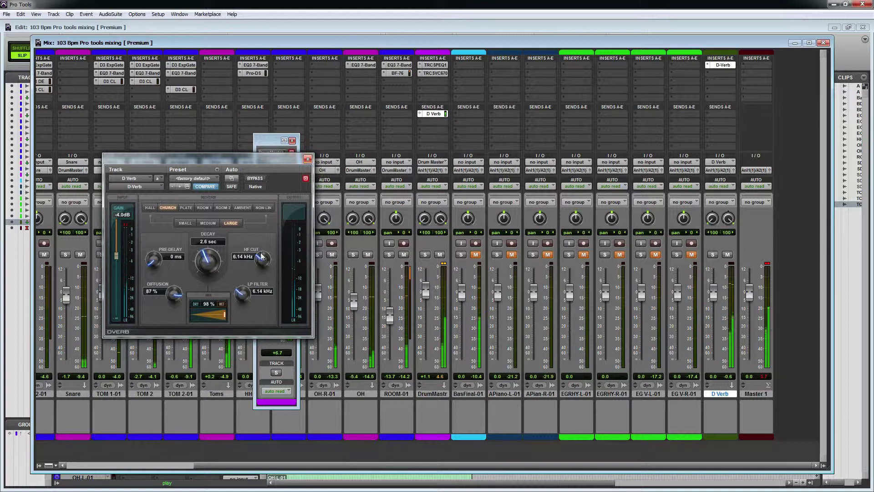
mouse_move(262, 258)
mouse_down()
mouse_move(266, 208)
mouse_move(262, 266)
mouse_up()
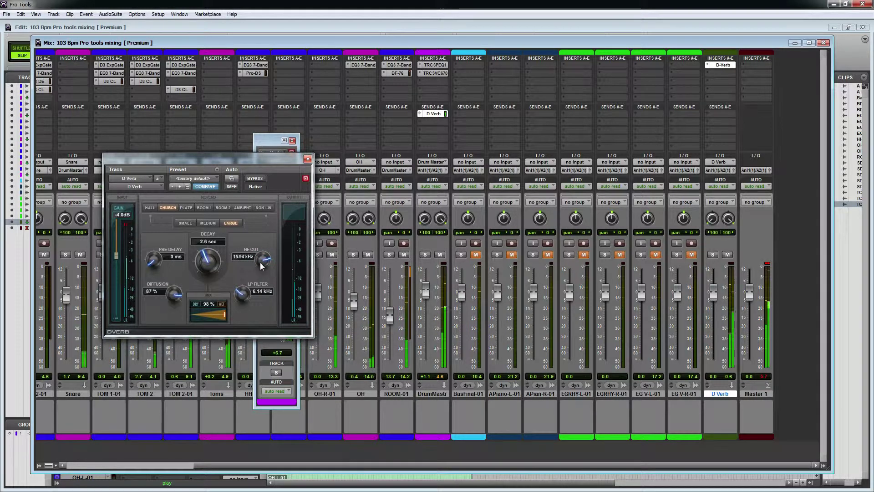
Switch the D-Verb to Hall with a 3.5 sec decay, and close the plug-in and send windows.
click(150, 208)
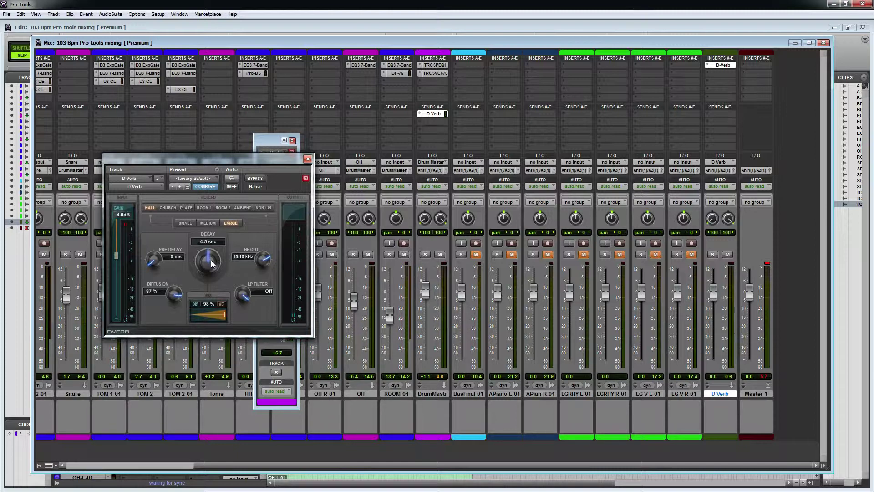
drag(211, 261, 210, 271)
click(308, 159)
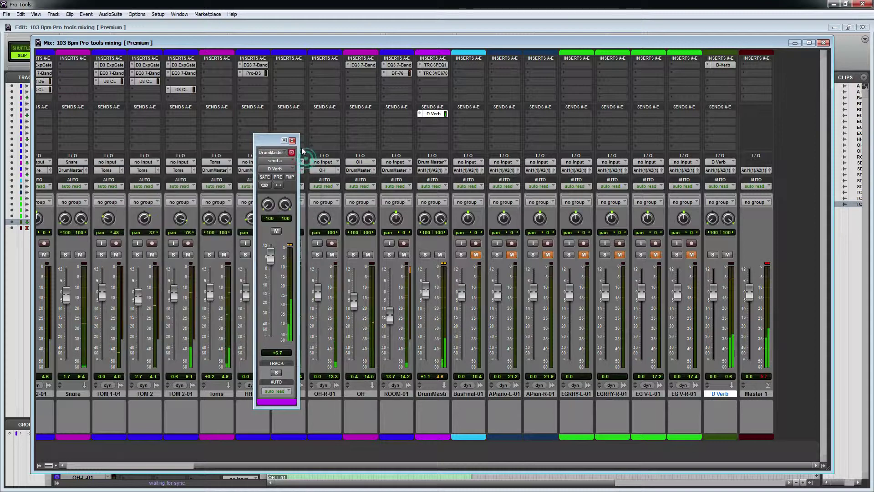
click(291, 140)
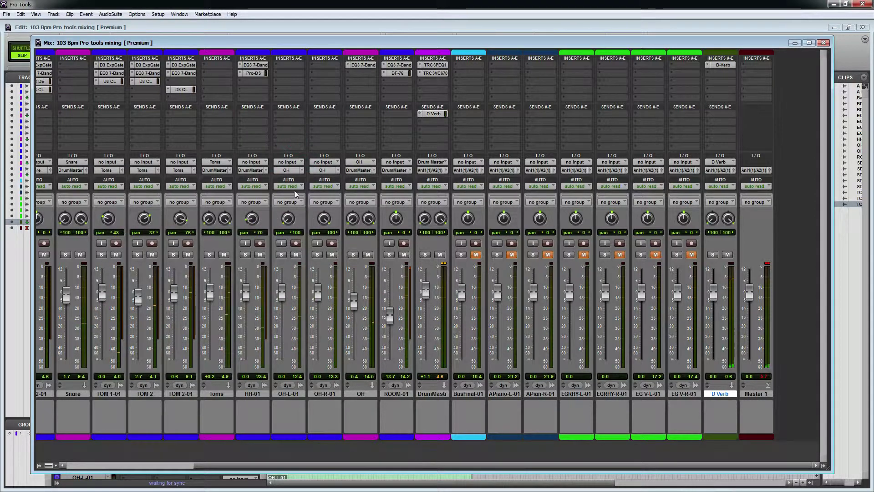
Pull the Drum Master's D Verb send fully down, then raise it during playback to about -4.1 dB.
click(430, 113)
drag(274, 257, 271, 339)
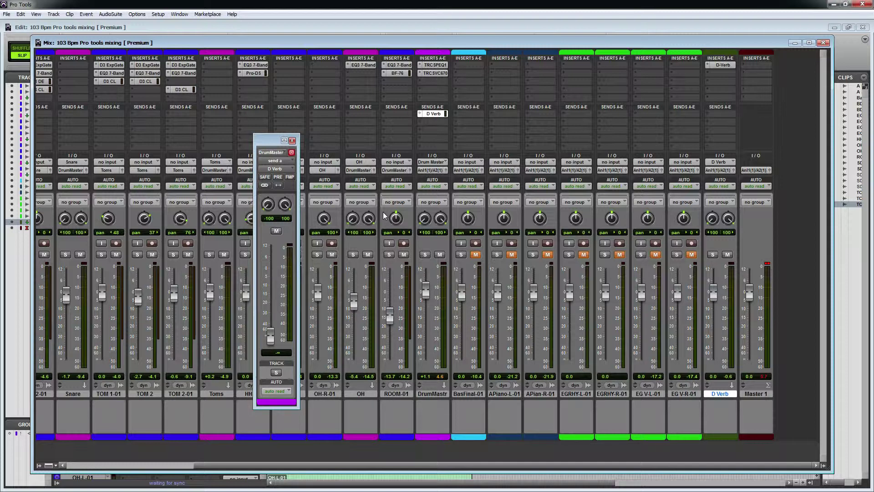
key(space)
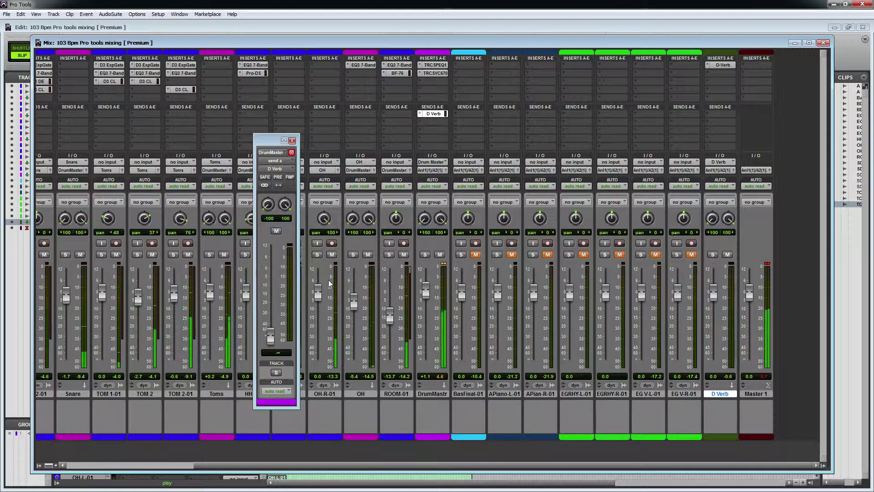
drag(270, 335, 269, 271)
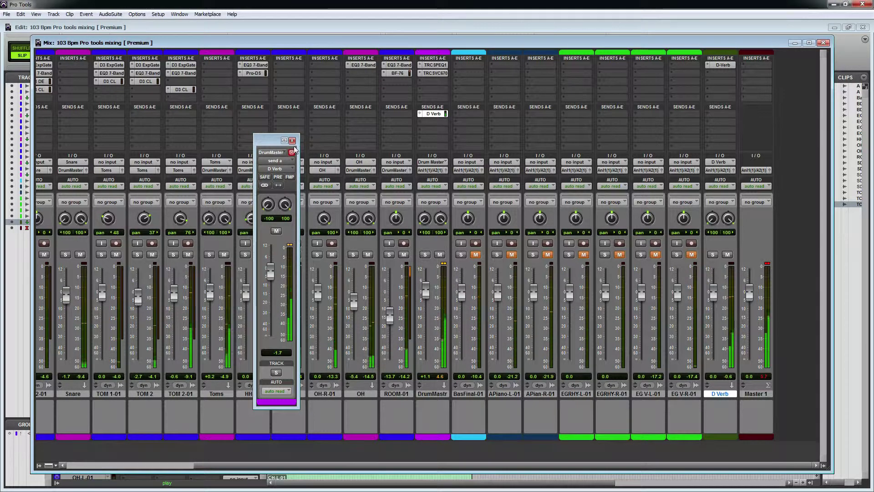
drag(273, 264, 272, 275)
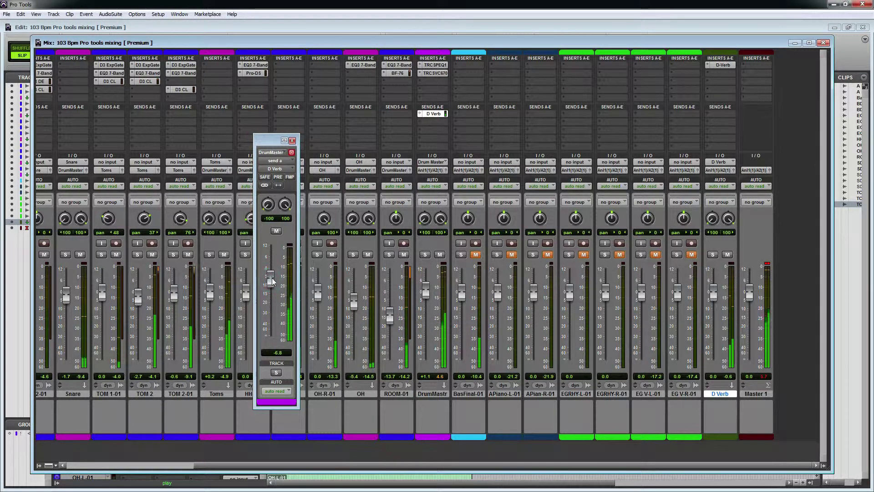
click(292, 140)
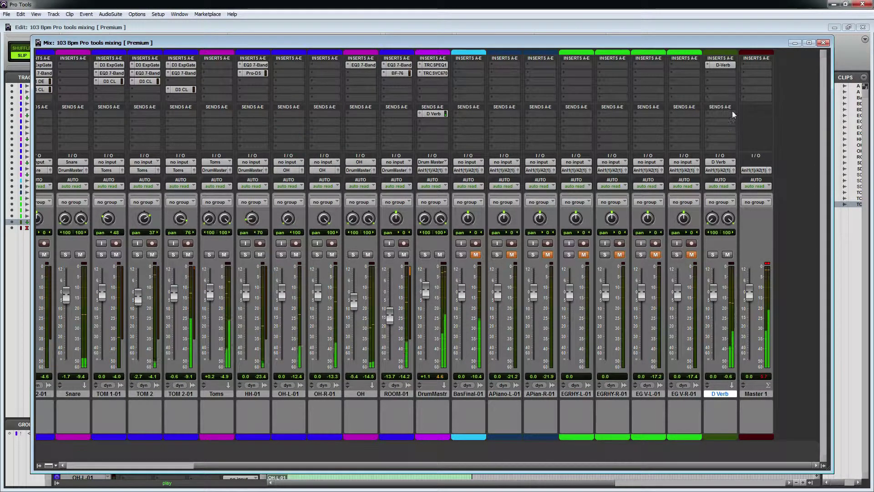
Try the D-Verb's Plate and Church algorithms, giving Church 0 ms pre-delay and shortening its decay to 976 ms.
click(722, 64)
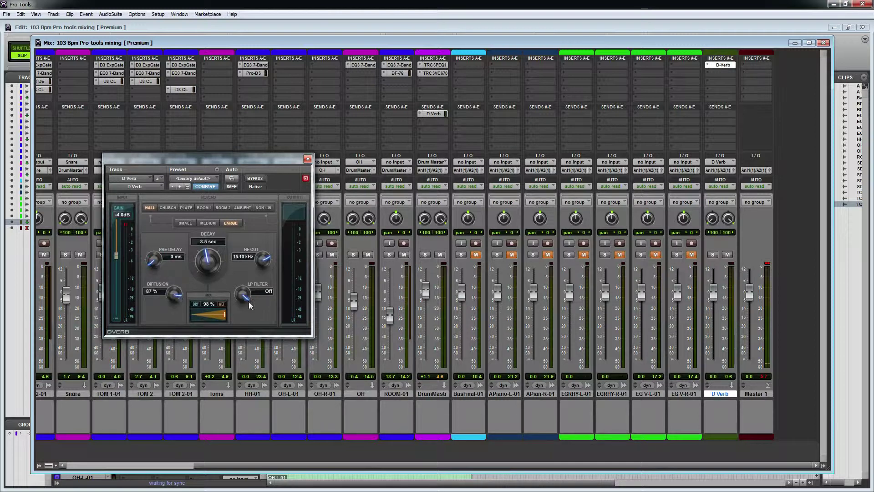
click(185, 207)
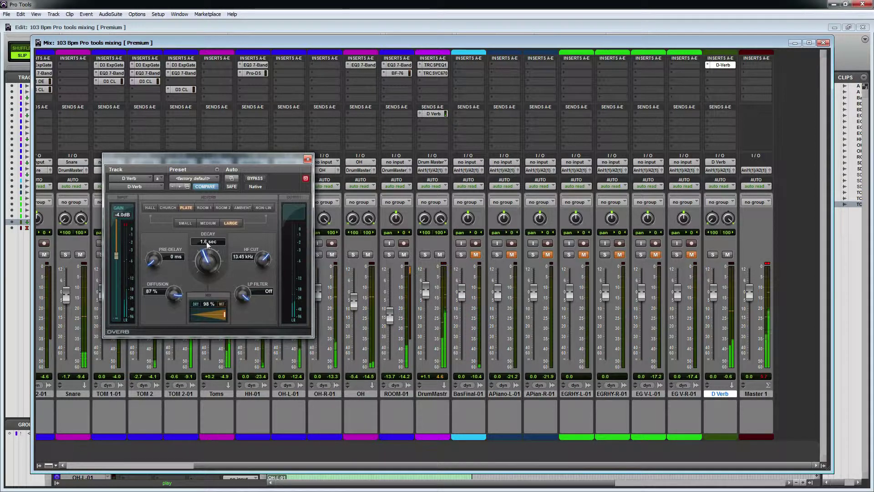
click(166, 208)
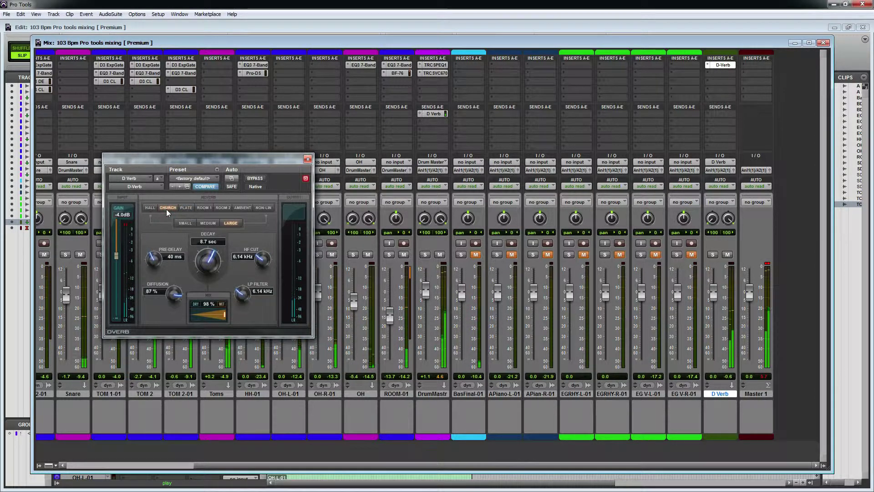
drag(208, 272, 206, 296)
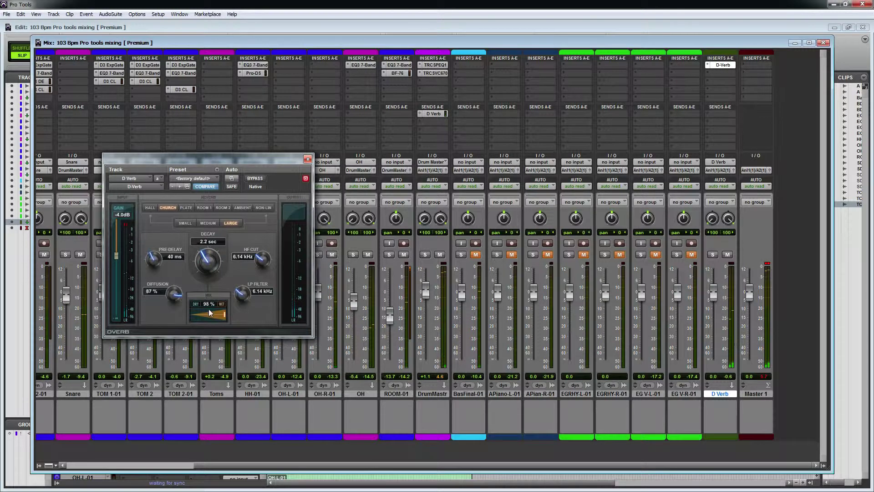
drag(208, 263, 159, 317)
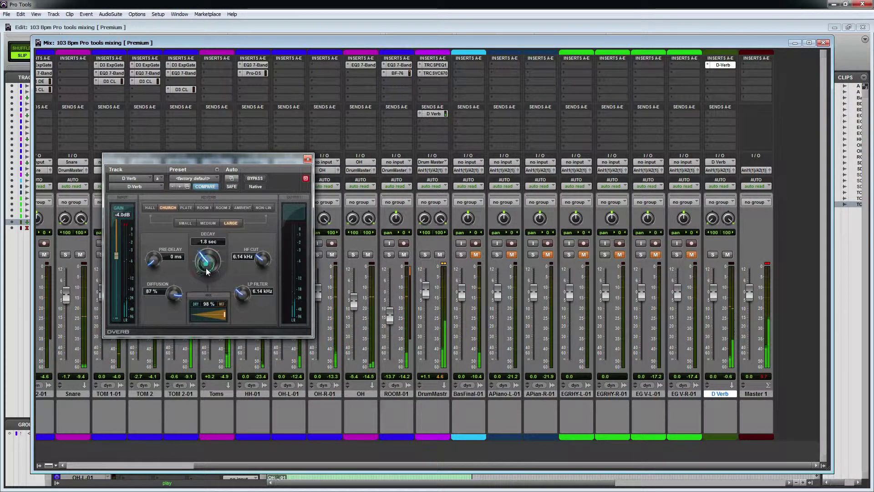
drag(206, 267, 206, 273)
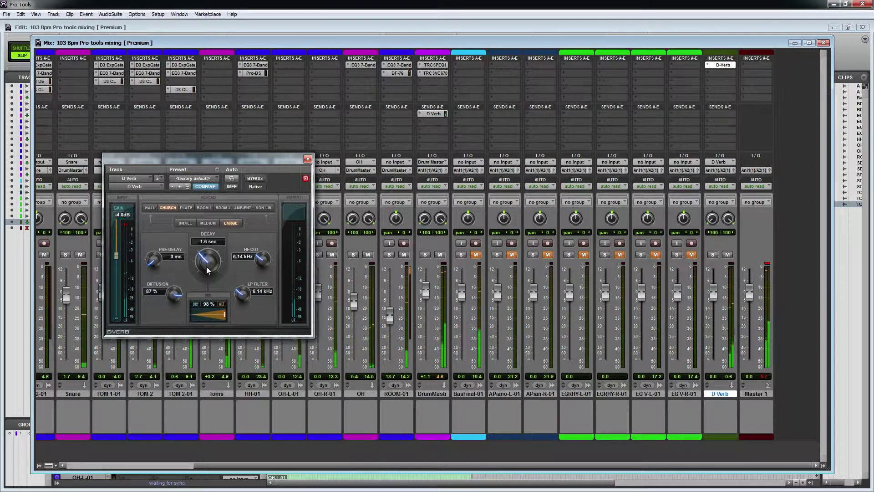
click(207, 267)
drag(207, 264, 206, 270)
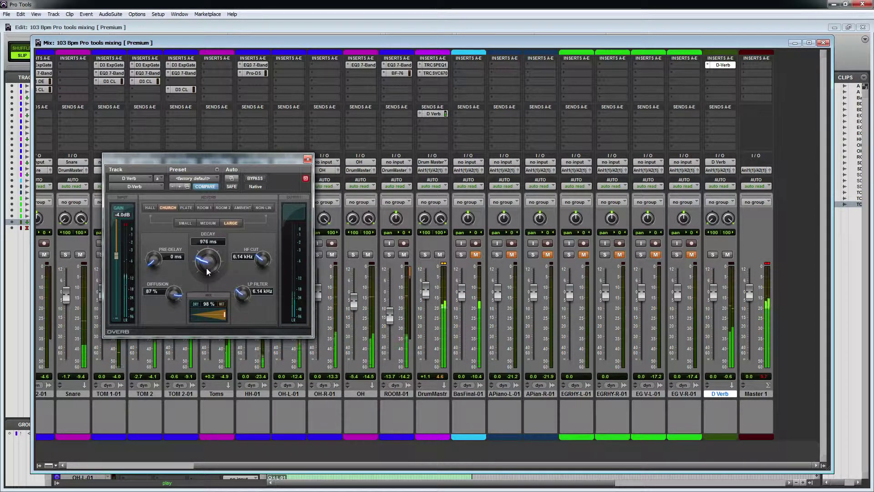
Switch the D-Verb to Hall, set its mix to 76% and close the plug-in.
click(150, 207)
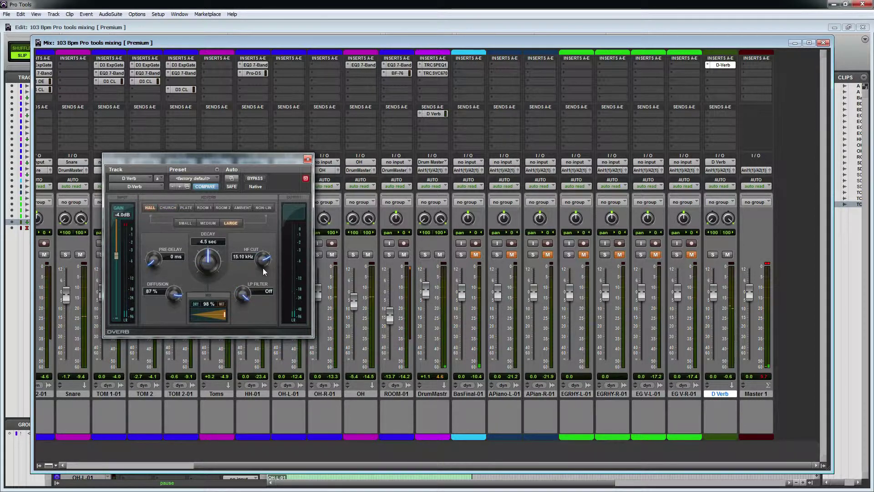
mouse_move(217, 321)
mouse_down()
mouse_move(209, 321)
mouse_move(217, 317)
mouse_up()
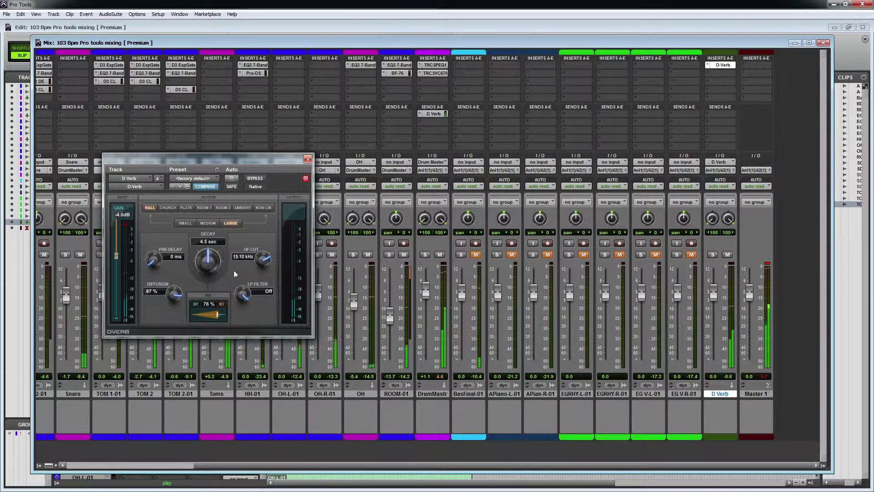
click(308, 158)
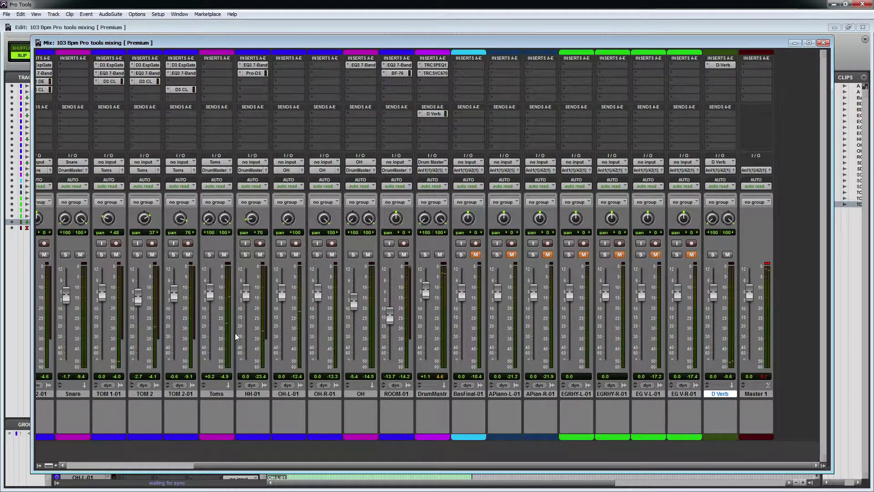
Lower the Toms bus volume to about -4.9 dB and close the Mix window.
drag(457, 468, 301, 469)
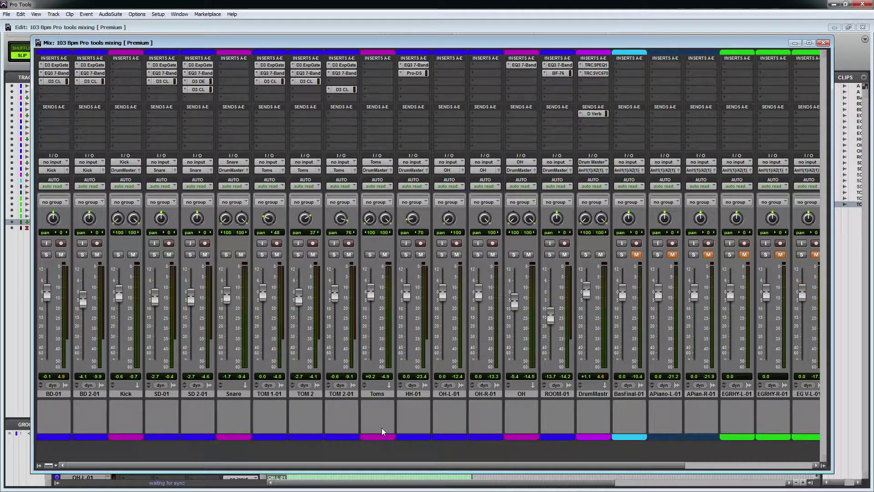
drag(371, 292, 372, 302)
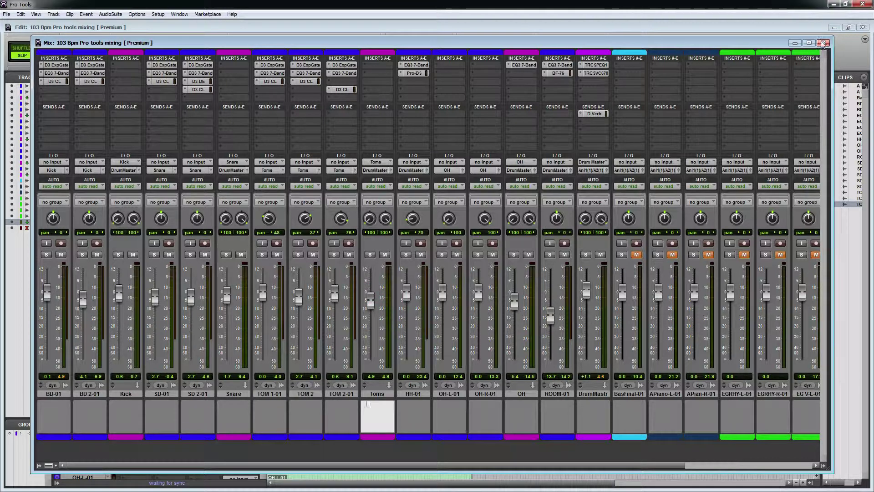
click(823, 43)
Play the mix from the beginning and then from about 0:27 in the Edit window to check the drum balance.
click(273, 283)
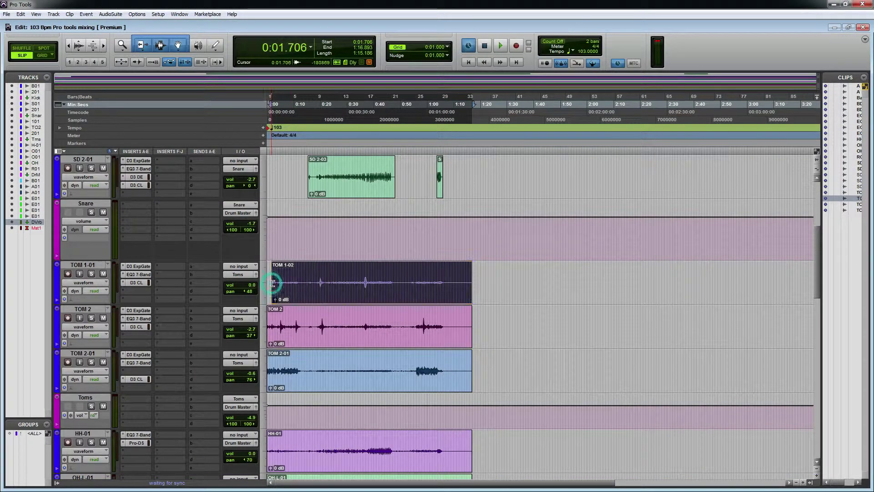
key(space)
click(273, 283)
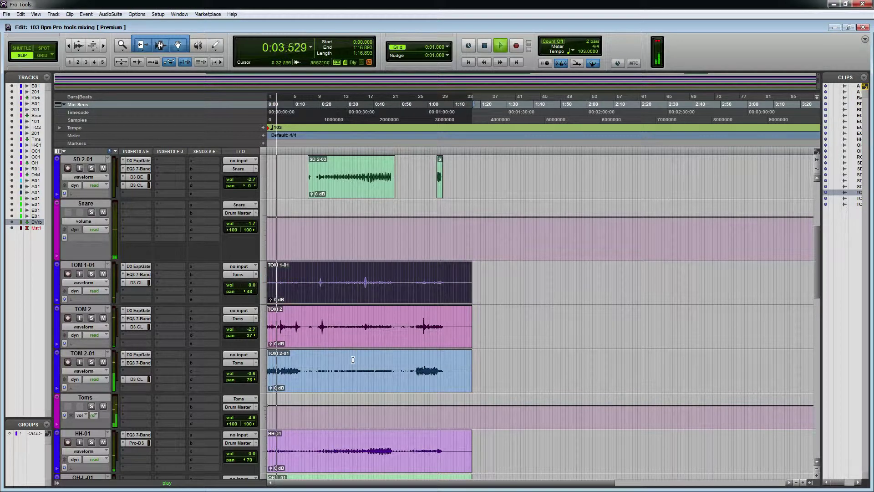
key(space)
drag(340, 360, 383, 359)
key(space)
scroll(404, 352, down, 4)
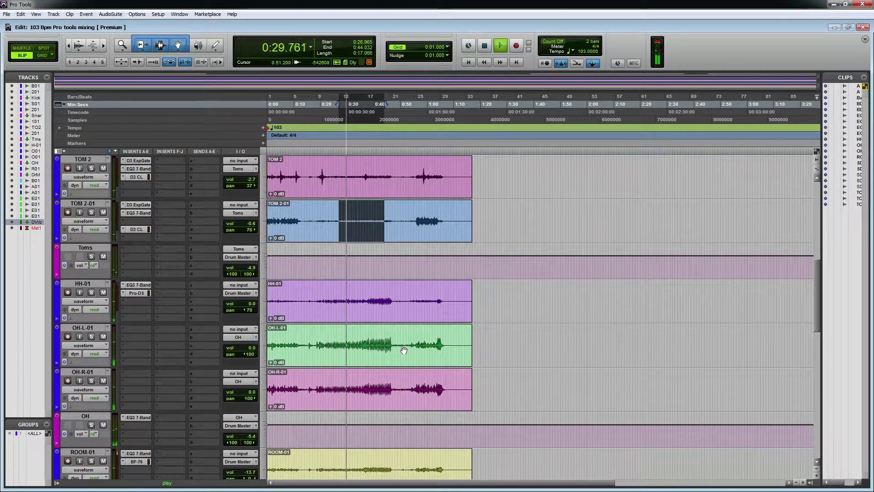
click(355, 299)
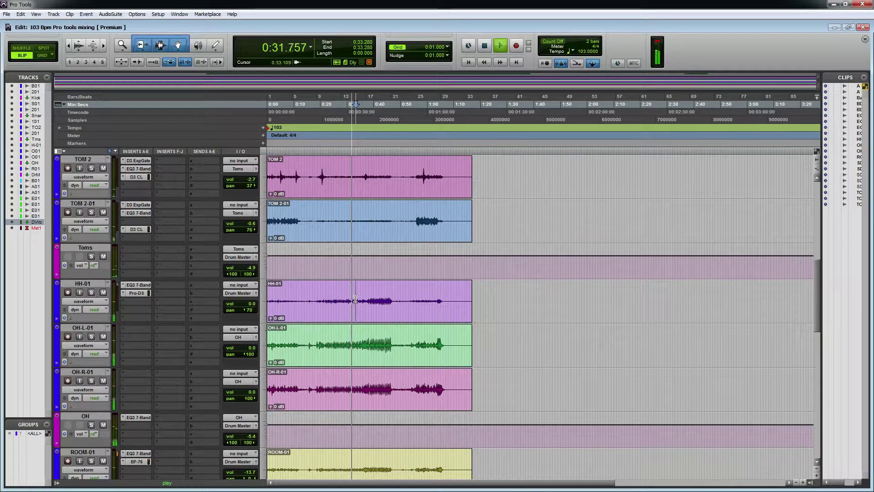
click(355, 299)
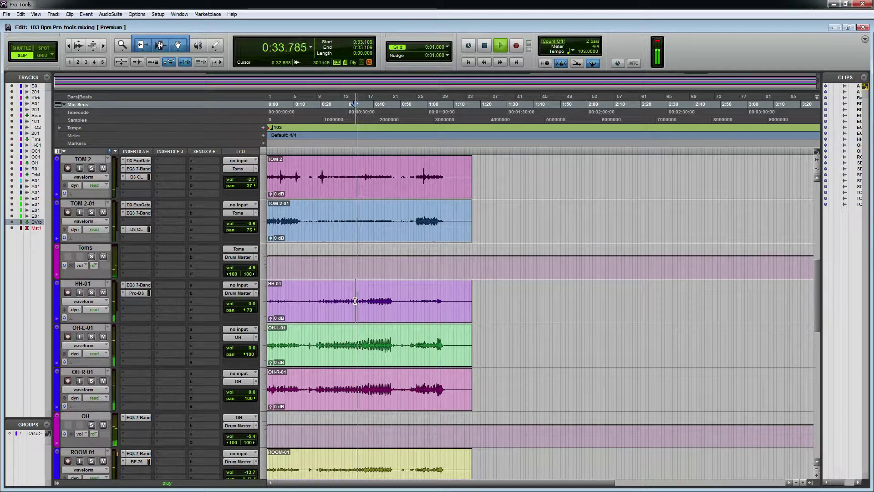
Reopen the D-Verb from the mixer and set its mix to 97% and decay to about 1.7 sec during playback.
key(ctrl+equal)
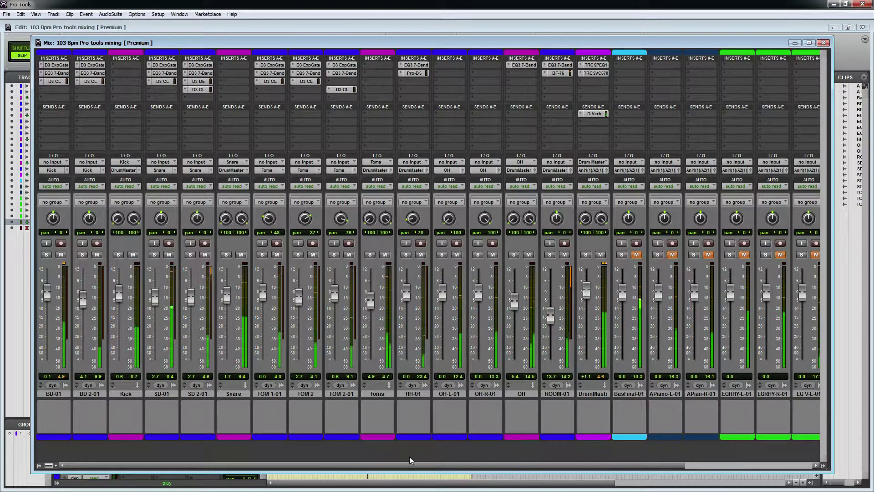
drag(490, 466, 665, 463)
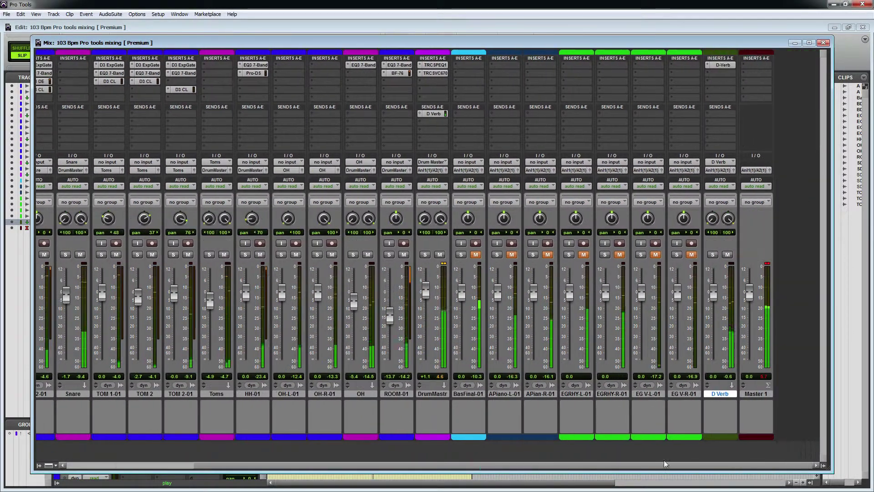
click(721, 65)
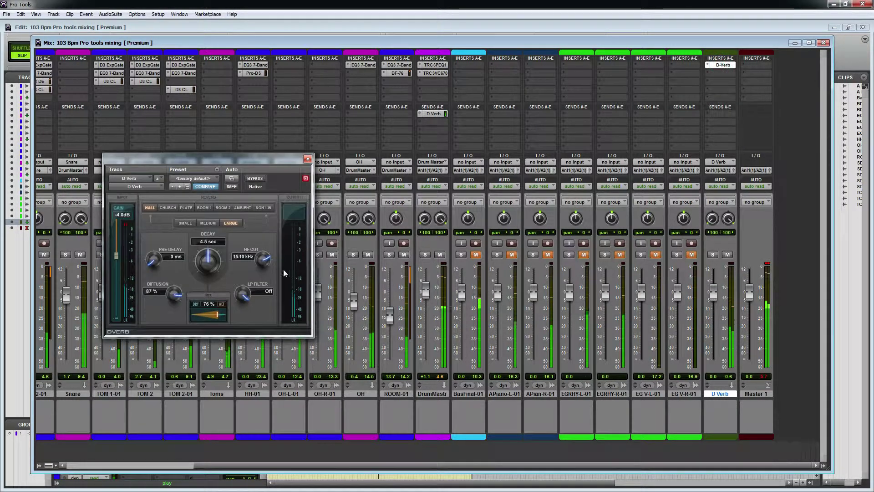
drag(207, 261, 207, 272)
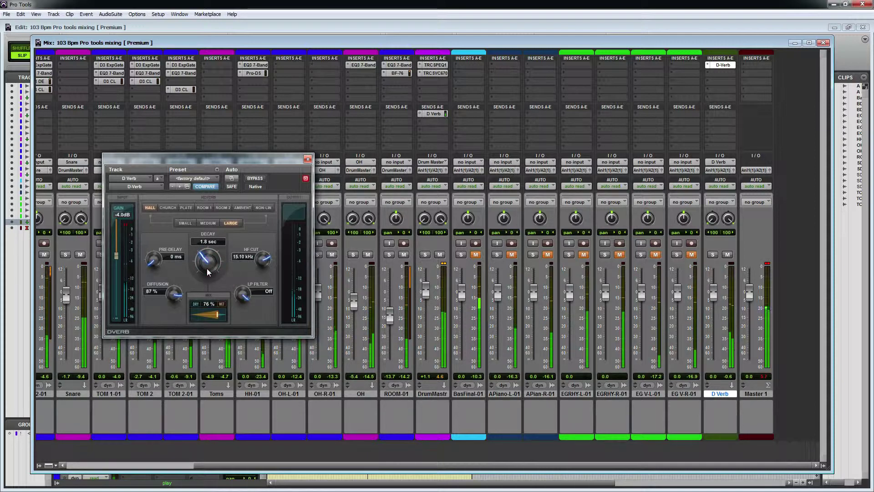
click(207, 269)
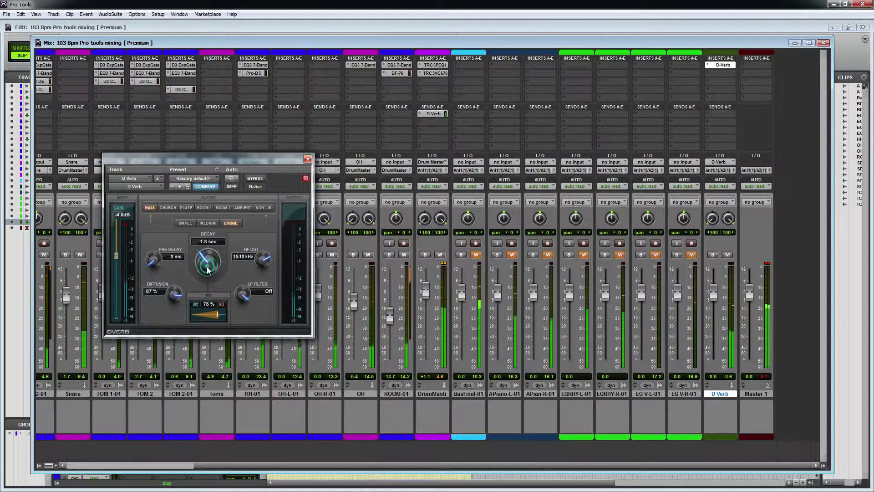
drag(207, 269, 203, 269)
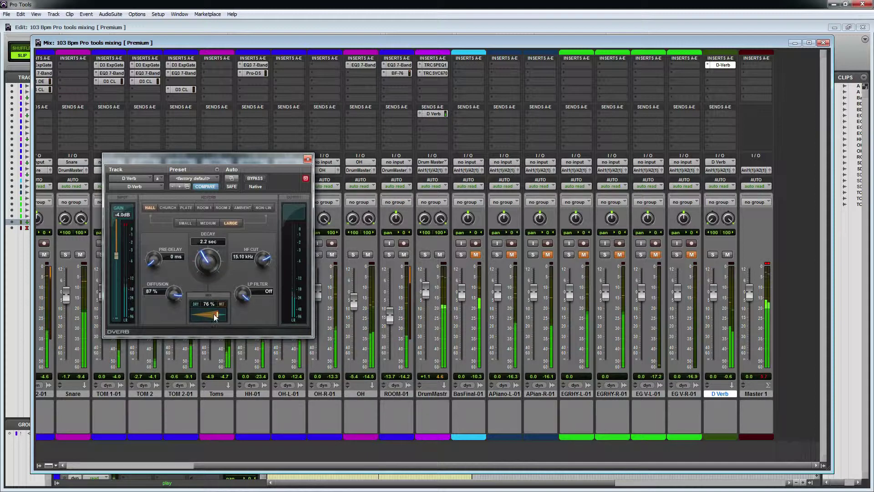
mouse_move(216, 316)
mouse_down()
mouse_move(242, 317)
mouse_move(223, 311)
mouse_up()
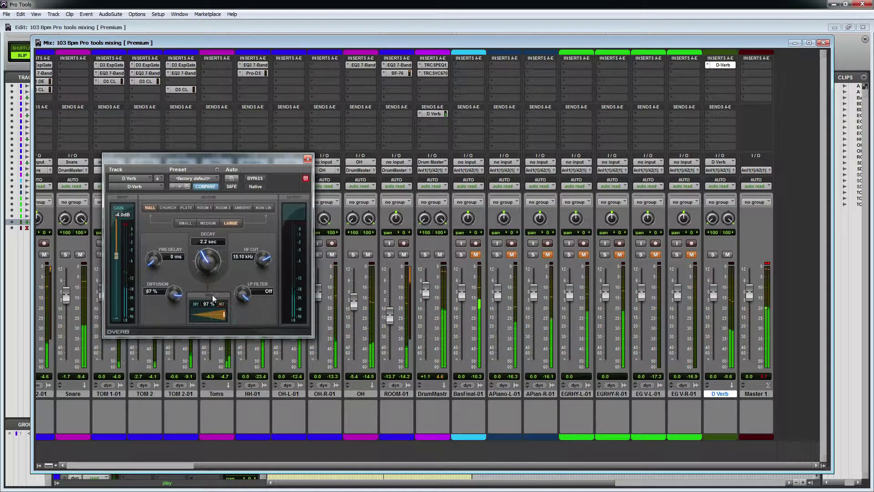
drag(206, 265, 206, 269)
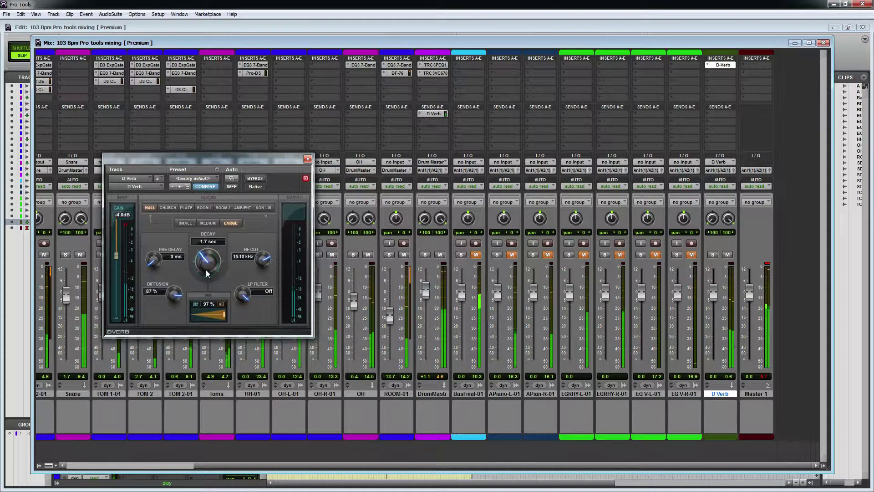
click(307, 159)
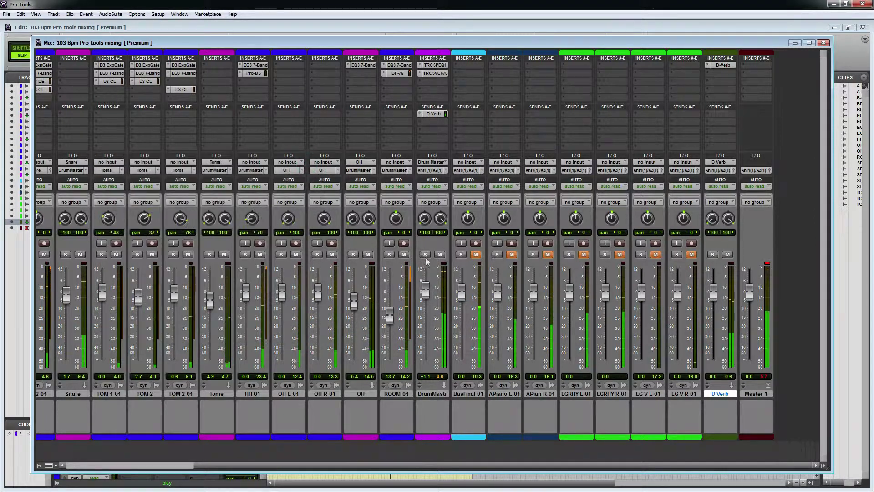
Lower the Drum Master bus's D Verb send to about -11.5 dB during playback and close its send window.
click(433, 113)
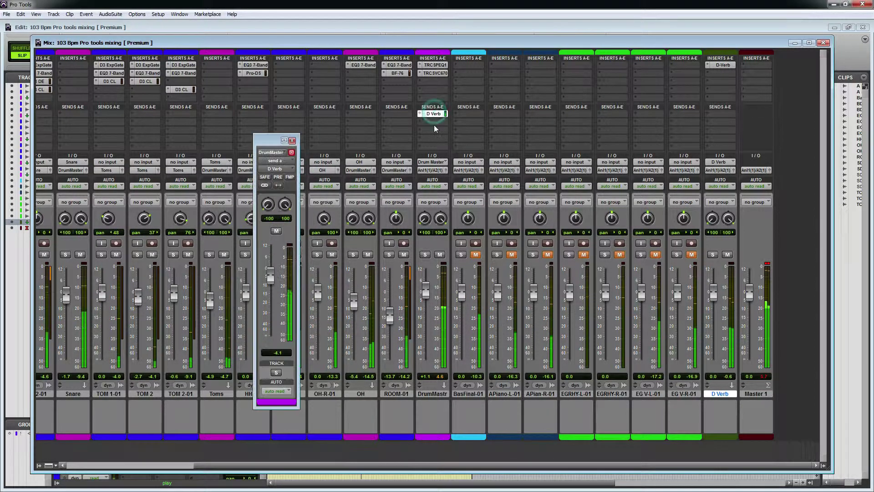
drag(270, 274, 271, 295)
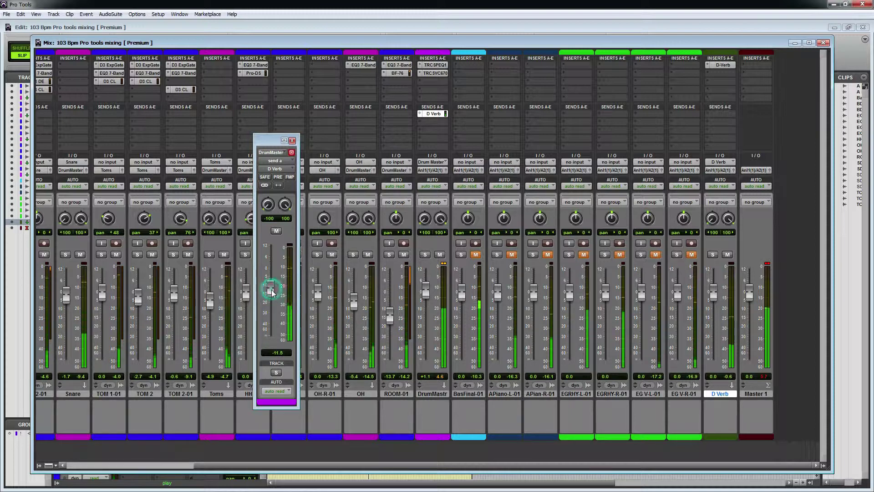
click(292, 141)
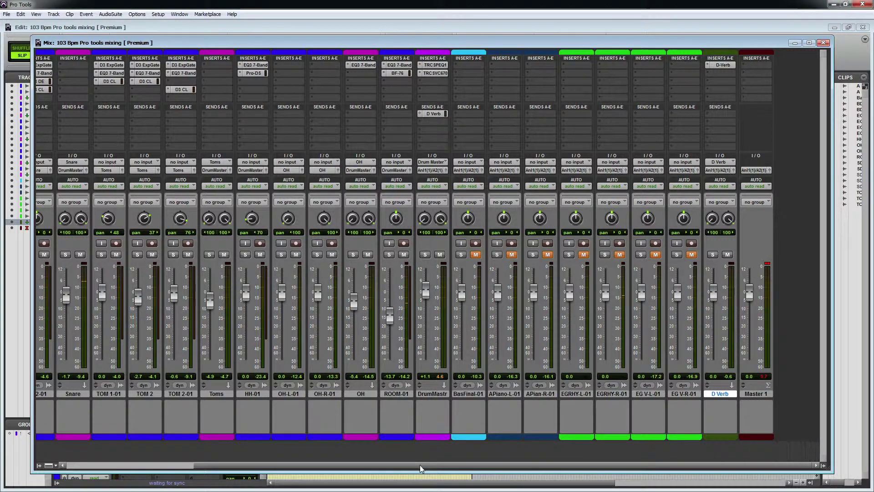
Add a send from the Snare bus to the D Verb stereo track.
drag(420, 465, 288, 465)
click(131, 53)
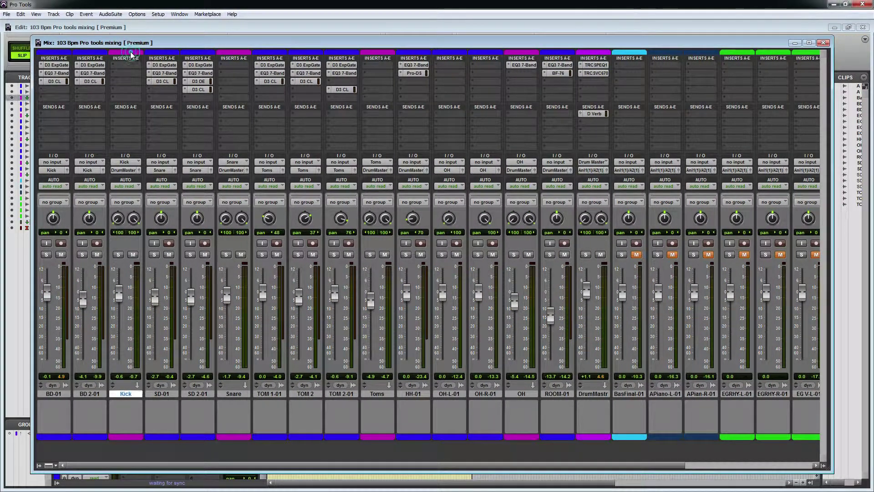
click(235, 408)
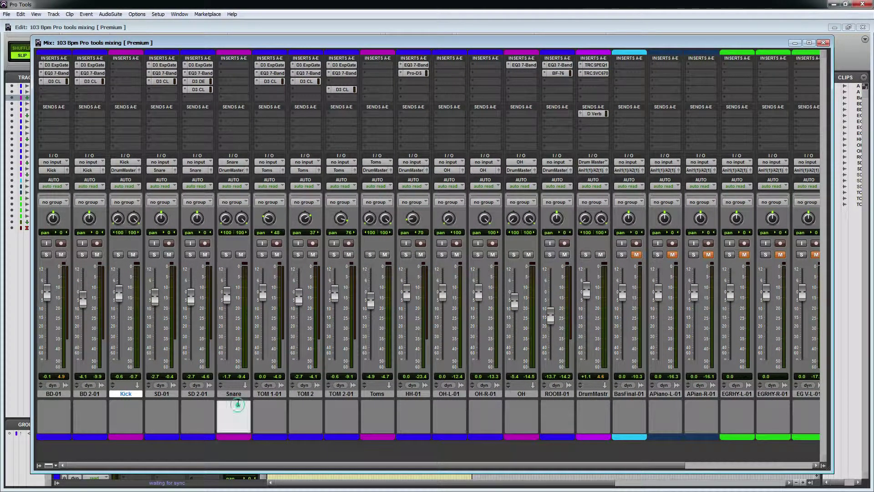
click(234, 120)
mouse_move(258, 153)
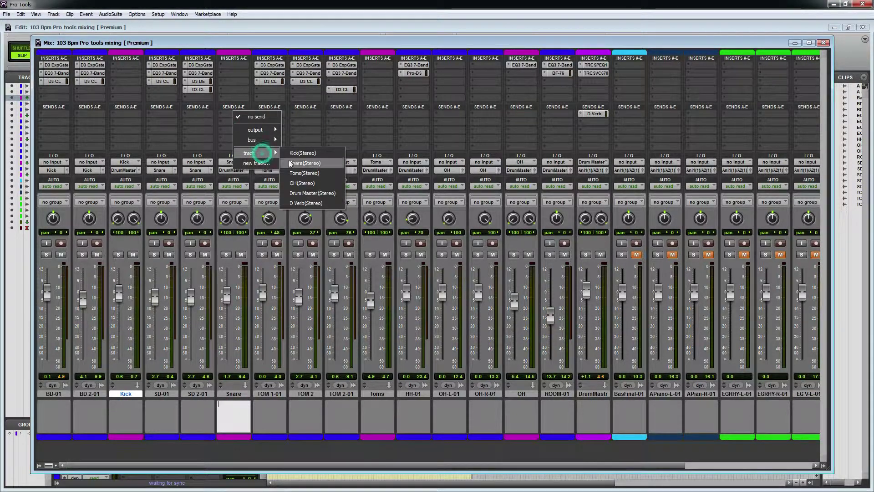
click(318, 205)
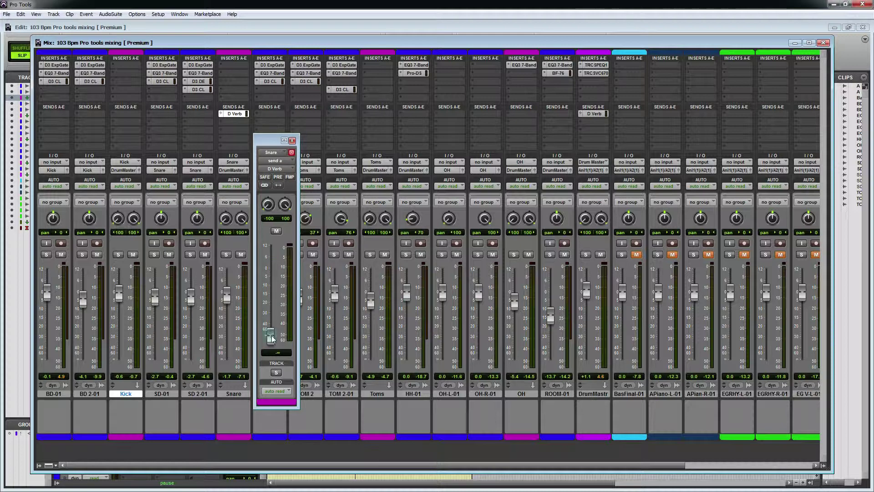
Set the Snare bus's D Verb send to about -13.1 dB while playing the mix, closing the Mix and send windows.
drag(272, 338, 275, 327)
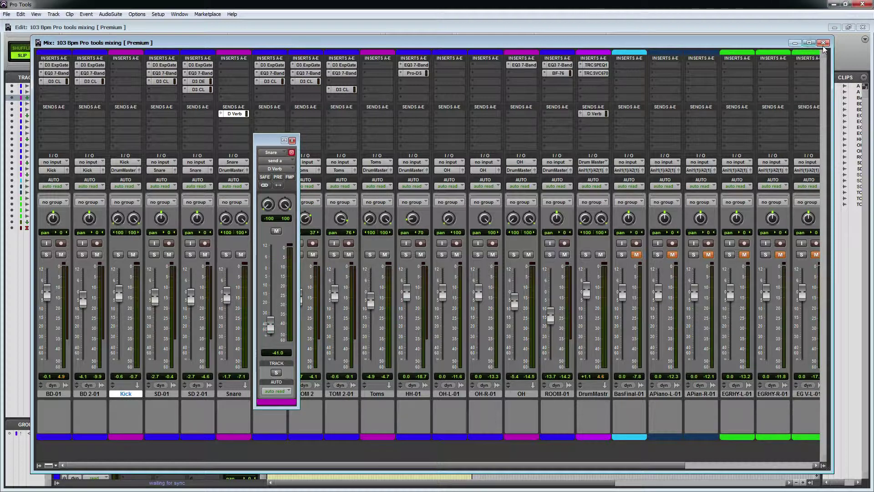
click(823, 43)
key(space)
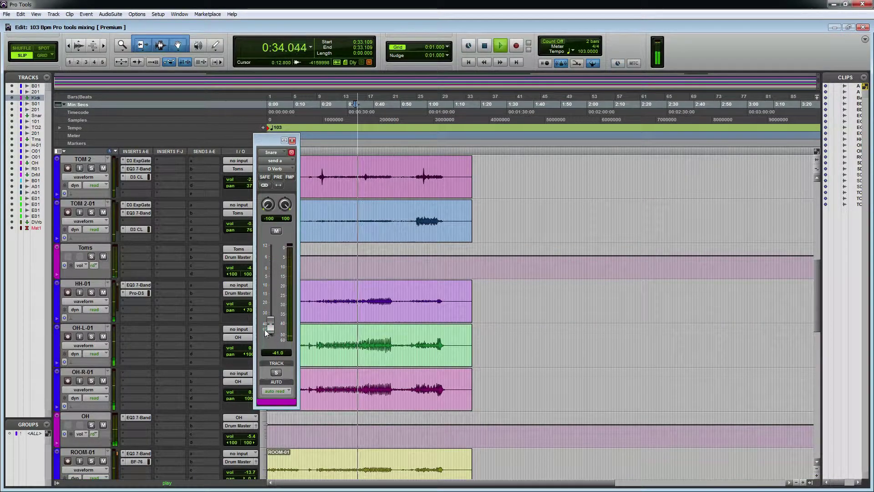
drag(265, 331, 272, 293)
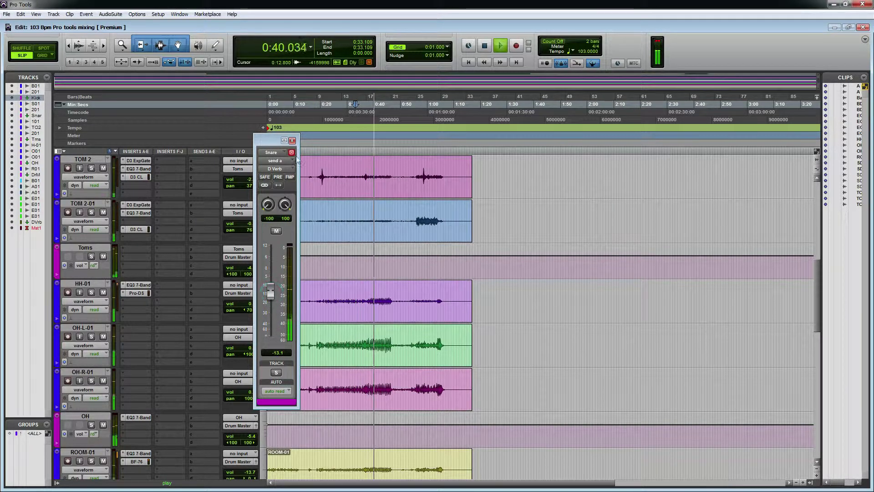
click(292, 140)
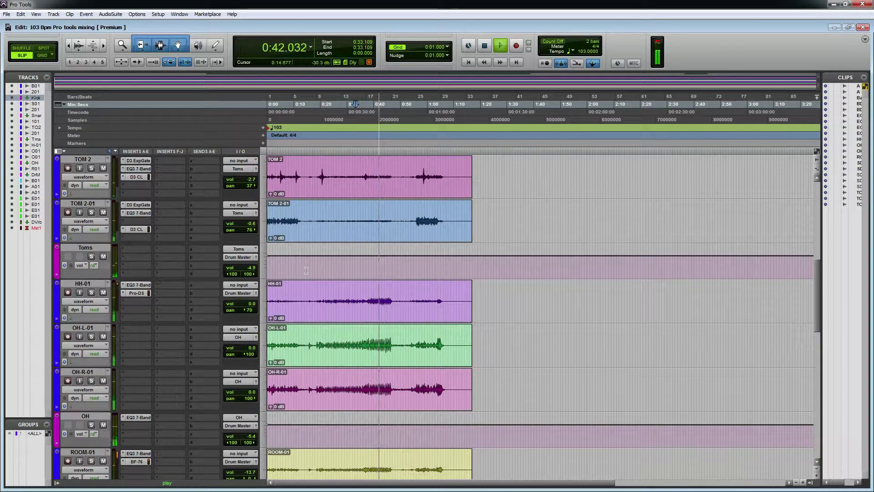
Play the drums from about 0:22.7 in the Edit window to check the snare reverb, and stop.
click(327, 339)
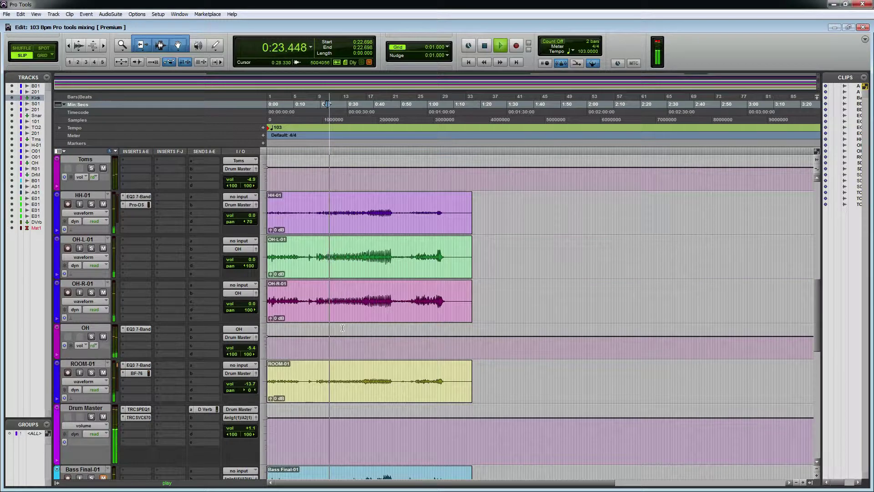
scroll(343, 328, down, 3)
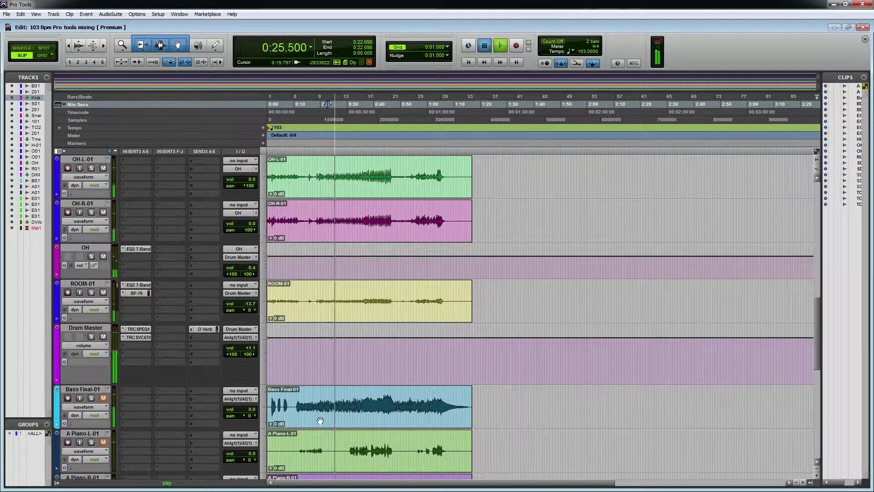
key(space)
Select the OH-R-01 clip to cue the session start, and add a send from the Toms bus to the D Verb track.
click(296, 235)
scroll(287, 278, up, 3)
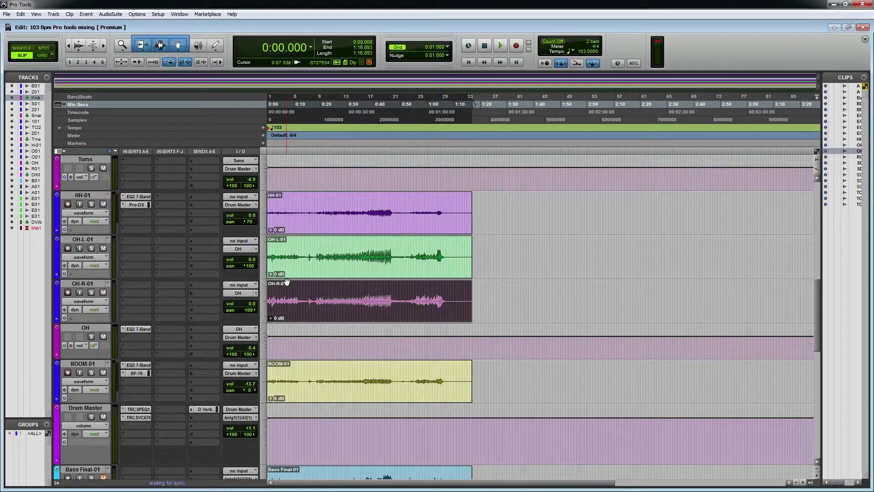
key(ctrl+equal)
click(380, 415)
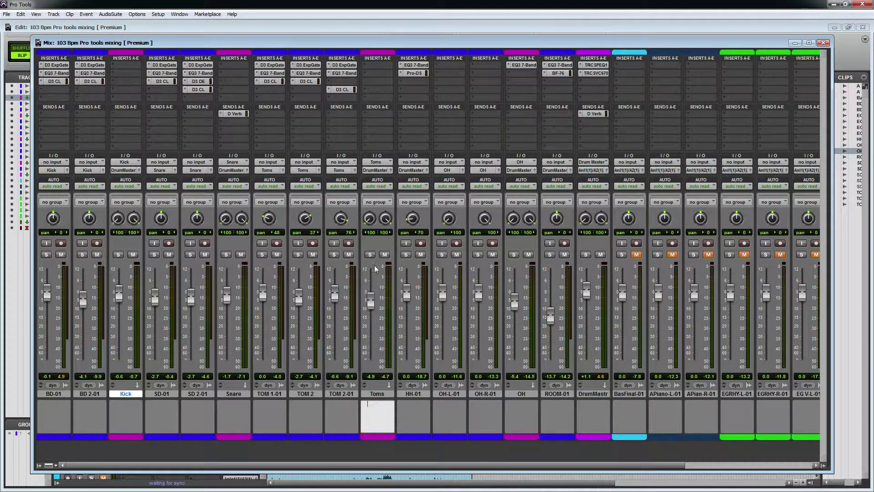
click(382, 114)
mouse_move(395, 153)
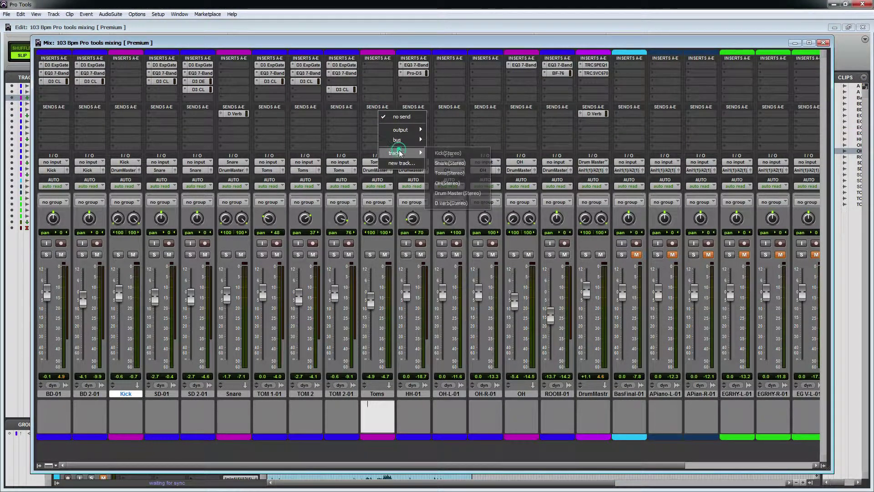
click(451, 203)
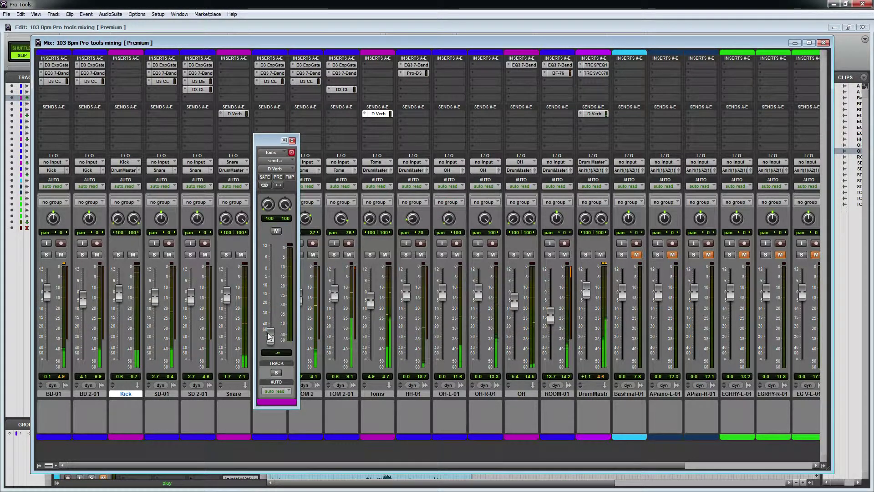
Raise the Toms bus's D Verb send to about -9.9 dB during playback and return to the Edit window.
drag(269, 336, 329, 287)
drag(272, 286, 272, 290)
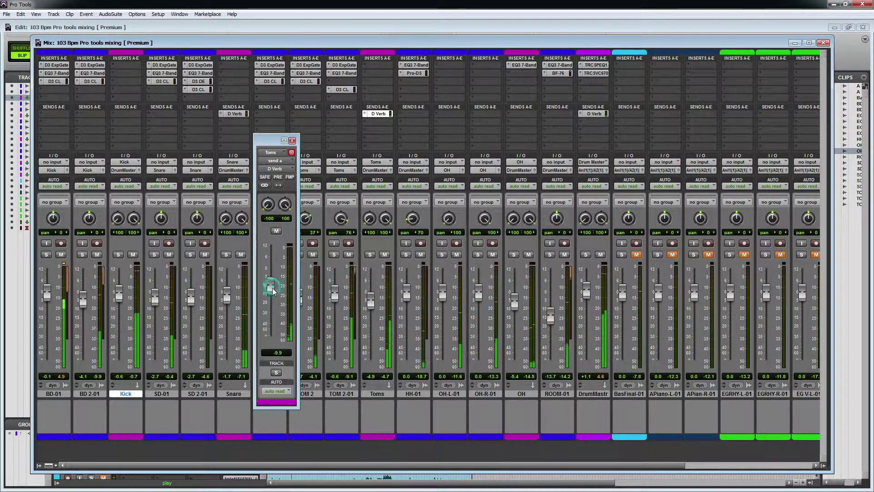
click(291, 142)
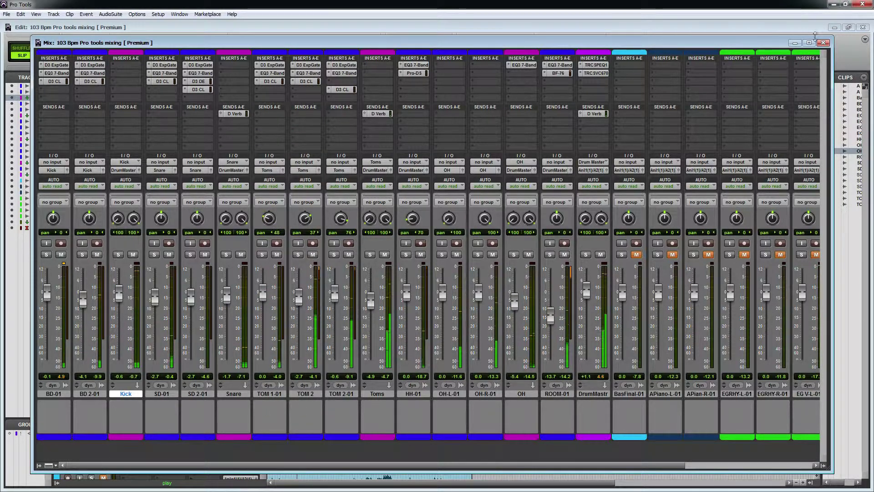
key(ctrl+=)
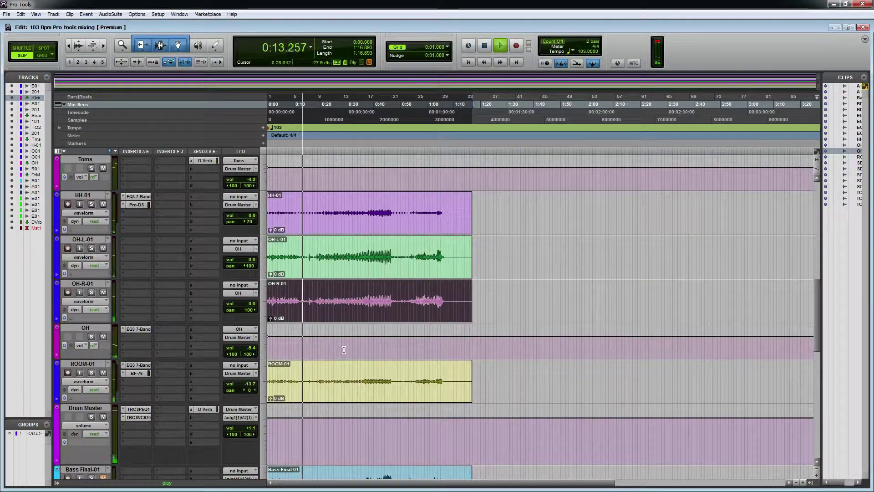
Listen to the drum mix with the new reverb sends, and restart playback from the beginning with the BD-01 clip selected.
key(ctrl+[)
scroll(430, 318, down, 2)
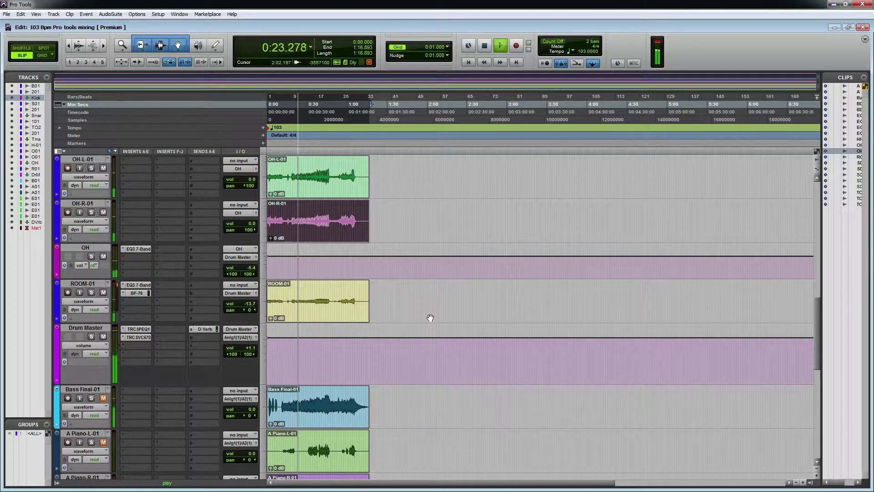
key(space)
scroll(416, 288, up, 10)
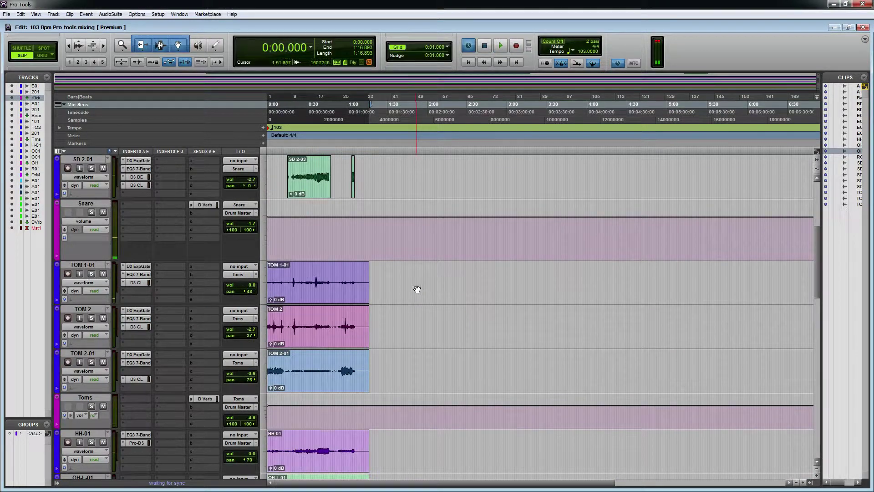
click(308, 195)
key(space)
key(space)
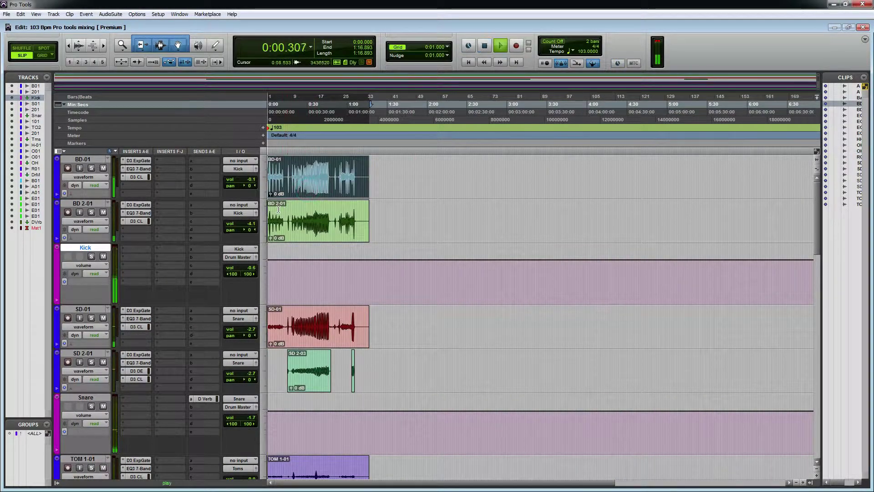
scroll(367, 216, up, 3)
scroll(366, 215, down, 2)
scroll(399, 250, down, 2)
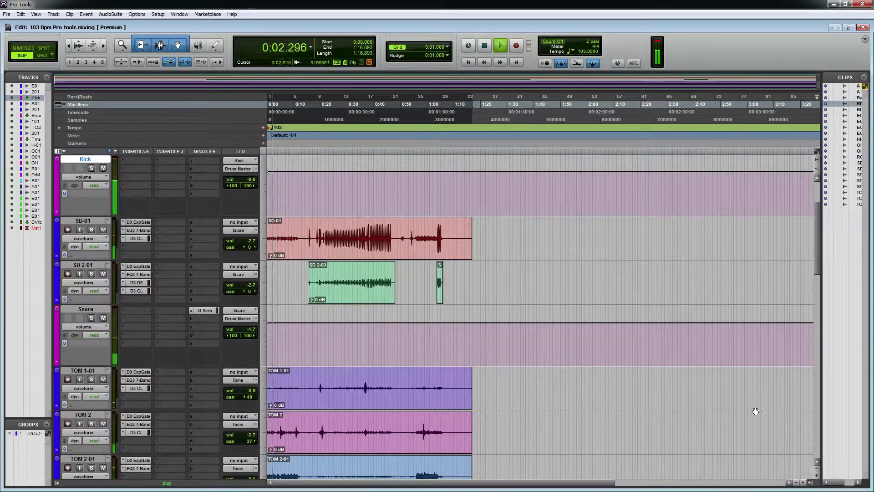
Shrink all track heights for an overview of the session, and enlarge them again to a medium height.
click(817, 468)
click(817, 468)
click(817, 468)
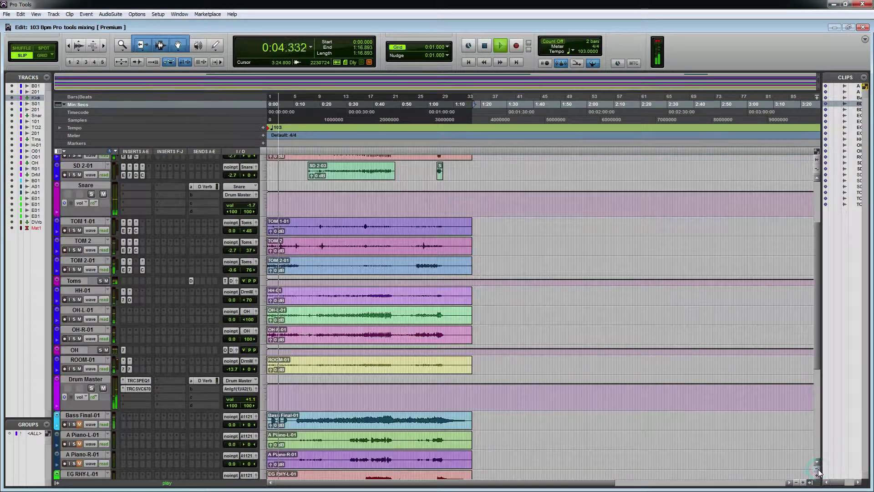
click(817, 468)
click(817, 468)
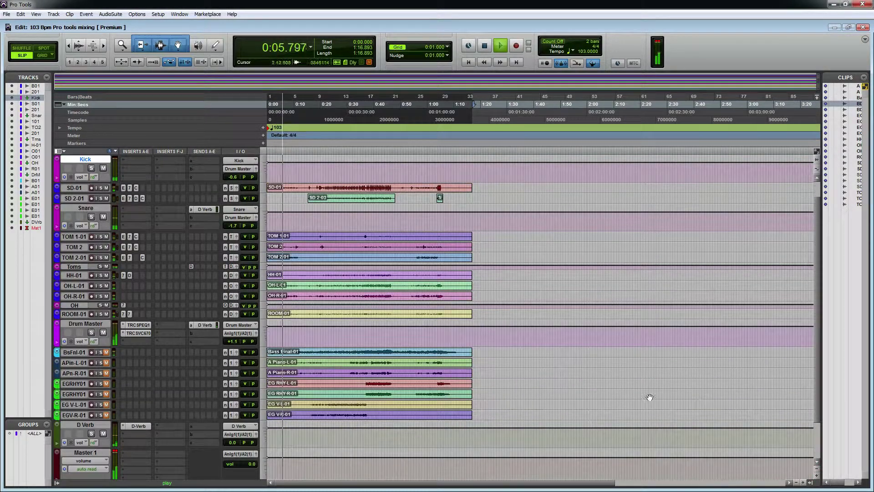
click(817, 474)
click(817, 475)
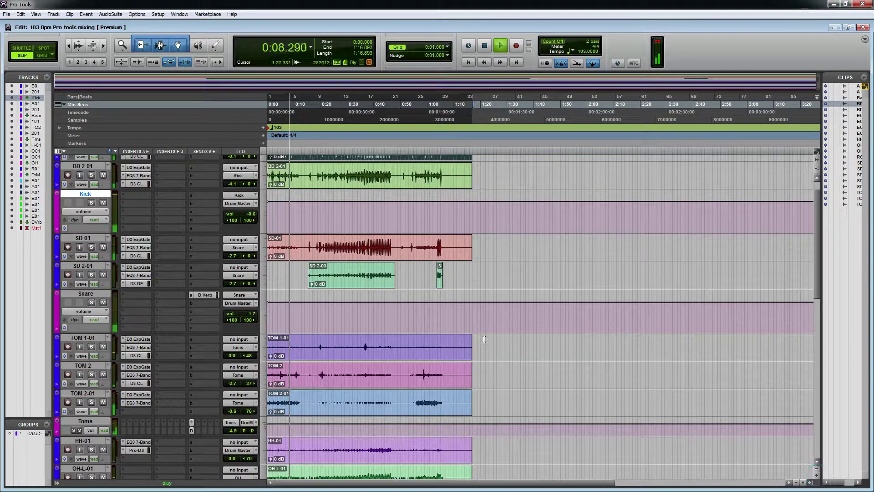
Play the kick section selected from about 0:26 to 0:51, replay the drums from about 0:27.8, and stop.
scroll(484, 339, up, 1)
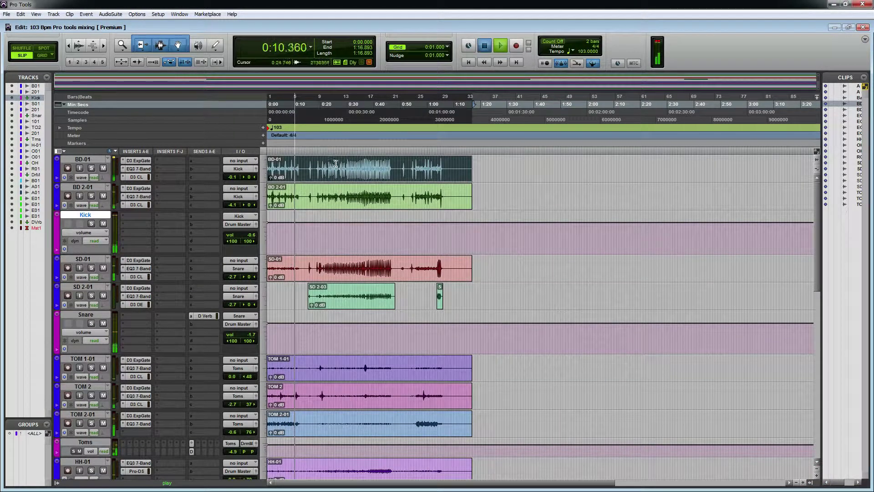
drag(335, 163, 403, 237)
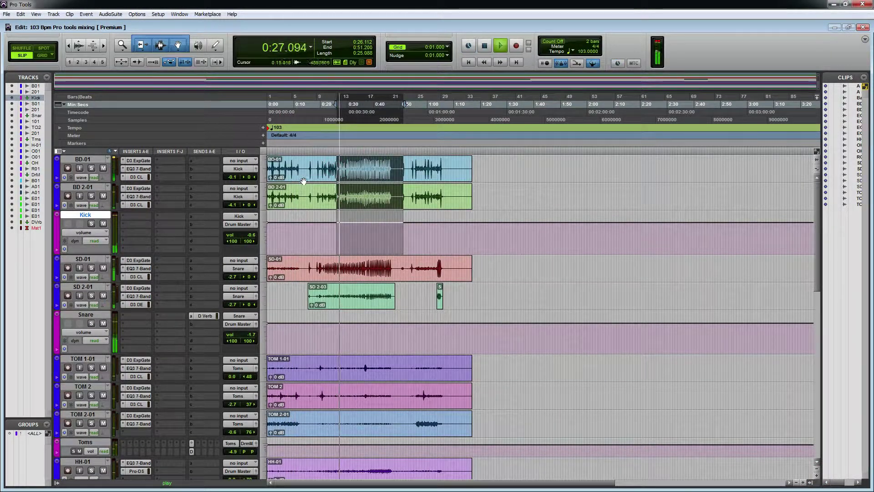
key(ctrl+])
key(ctrl+[)
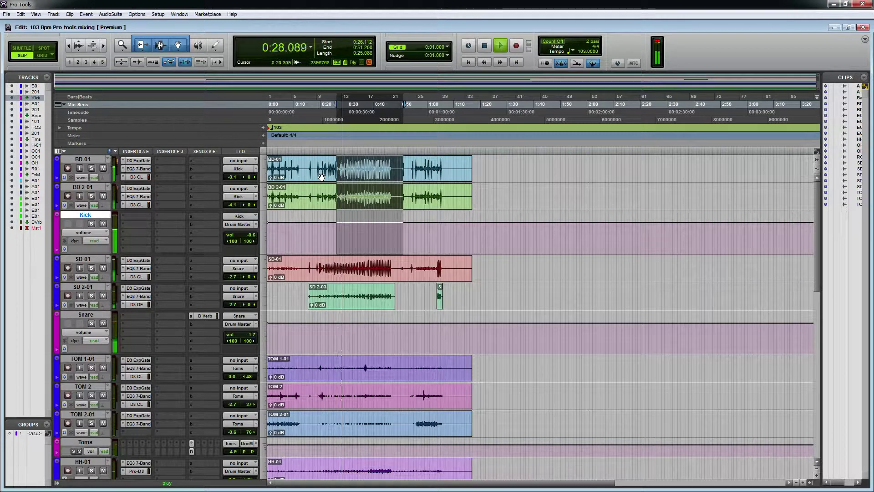
click(341, 237)
scroll(346, 241, down, 3)
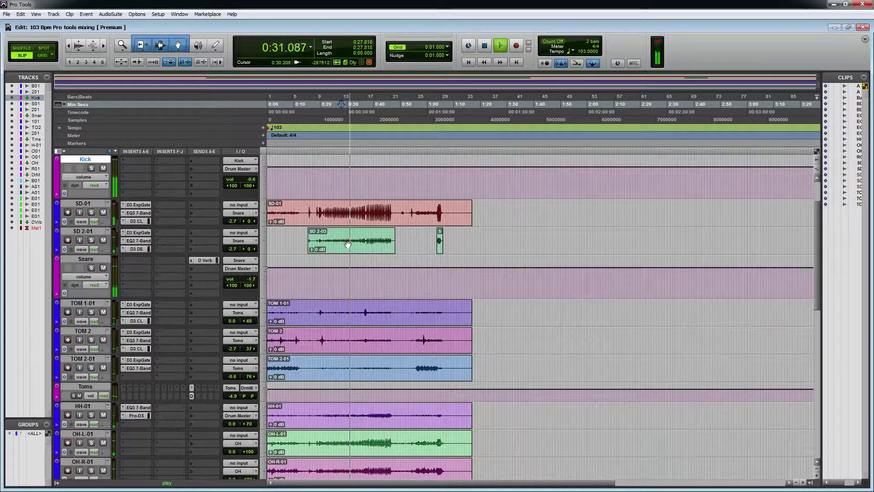
scroll(347, 244, down, 1)
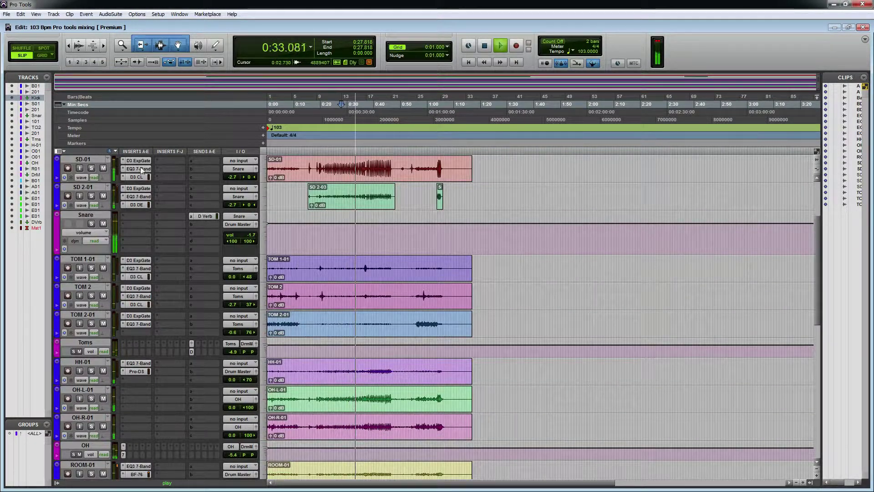
key(space)
Save the session and return to the kick tracks at the start of the track list.
click(7, 14)
click(18, 78)
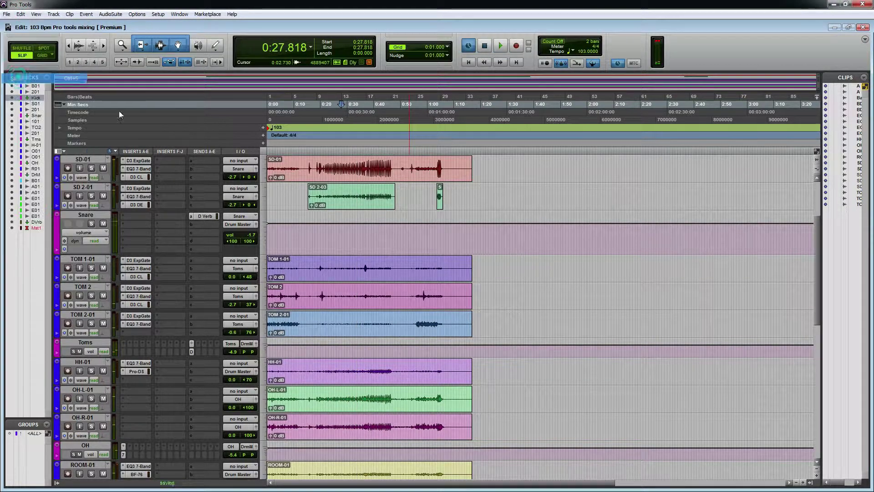
scroll(399, 296, up, 3)
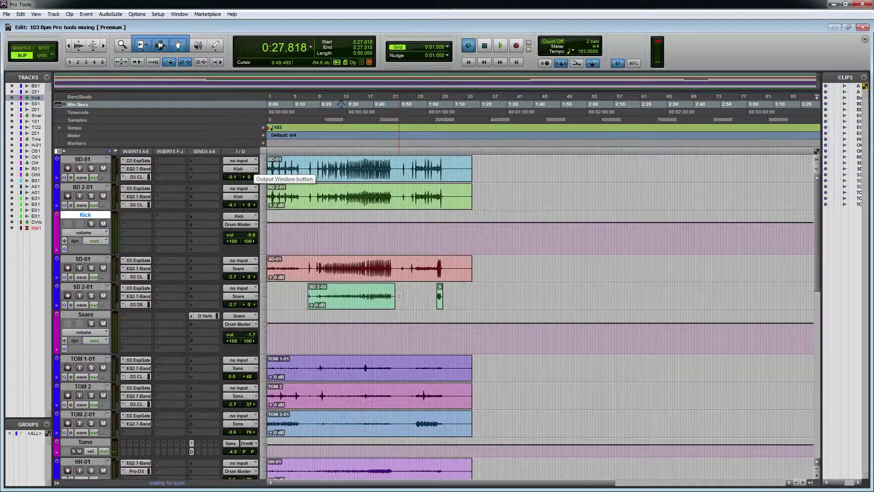